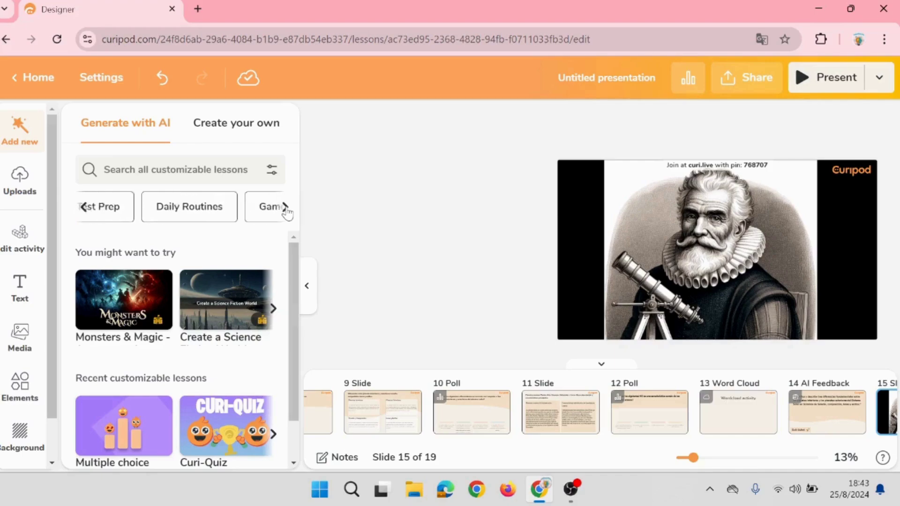
Show all categories of customizable AI lessons and look through the first templates in the collection
{"action": "left_click", "coordinate": [286, 207]}
{"action": "left_click", "coordinate": [286, 207]}
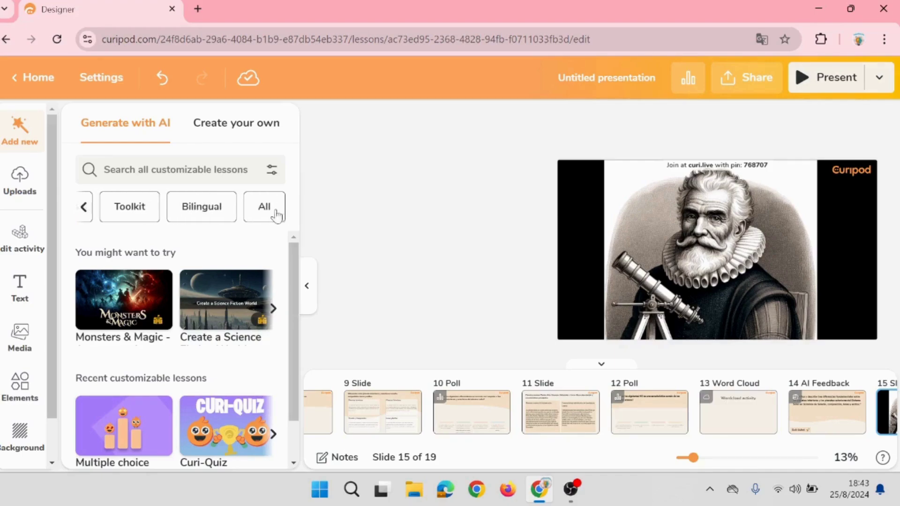
{"action": "left_click", "coordinate": [263, 209]}
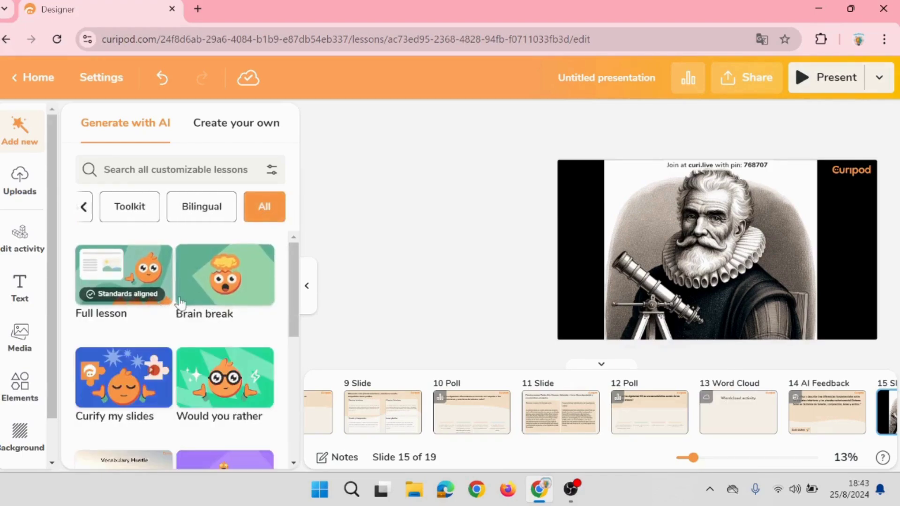
{"action": "scroll", "coordinate": [206, 302], "scroll_direction": "down", "scroll_amount": 3}
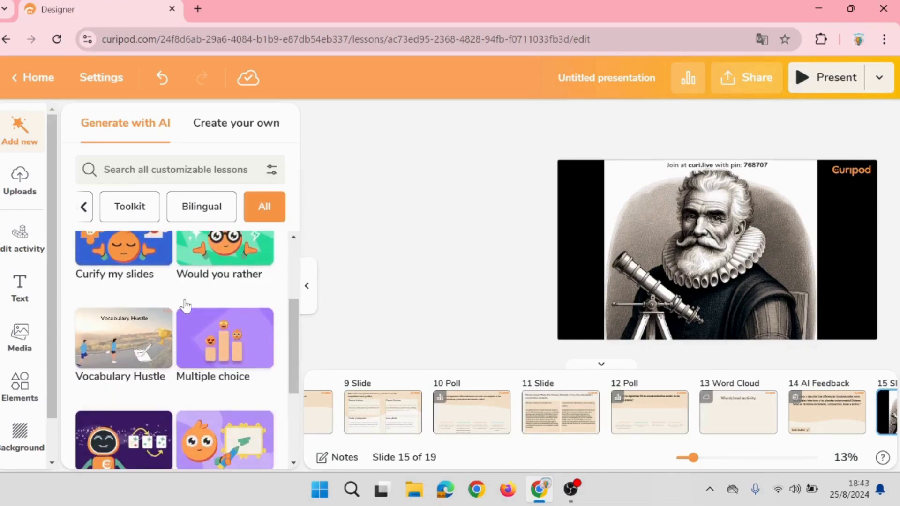
{"action": "scroll", "coordinate": [186, 306], "scroll_direction": "down", "scroll_amount": 2}
{"action": "scroll", "coordinate": [185, 309], "scroll_direction": "up", "scroll_amount": 5}
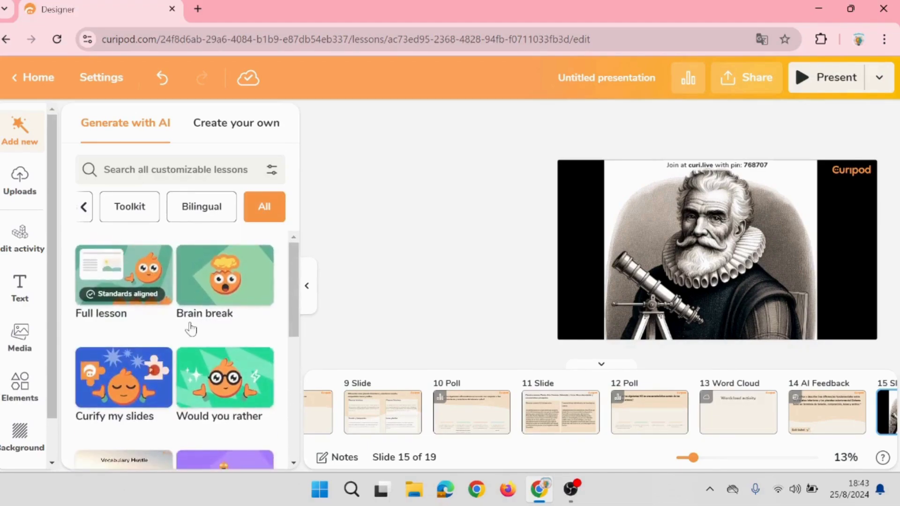
{"action": "scroll", "coordinate": [190, 329], "scroll_direction": "down", "scroll_amount": 9}
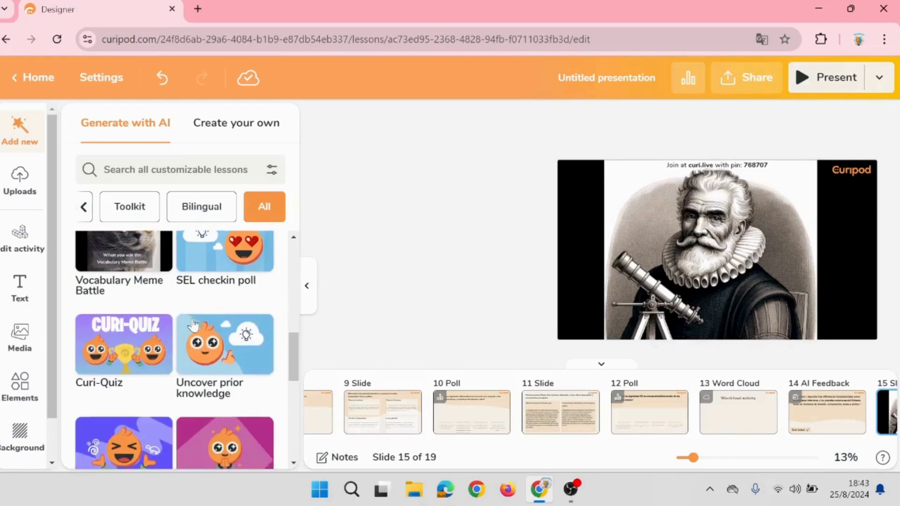
{"action": "scroll", "coordinate": [193, 323], "scroll_direction": "down", "scroll_amount": 1}
{"action": "scroll", "coordinate": [193, 324], "scroll_direction": "up", "scroll_amount": 2}
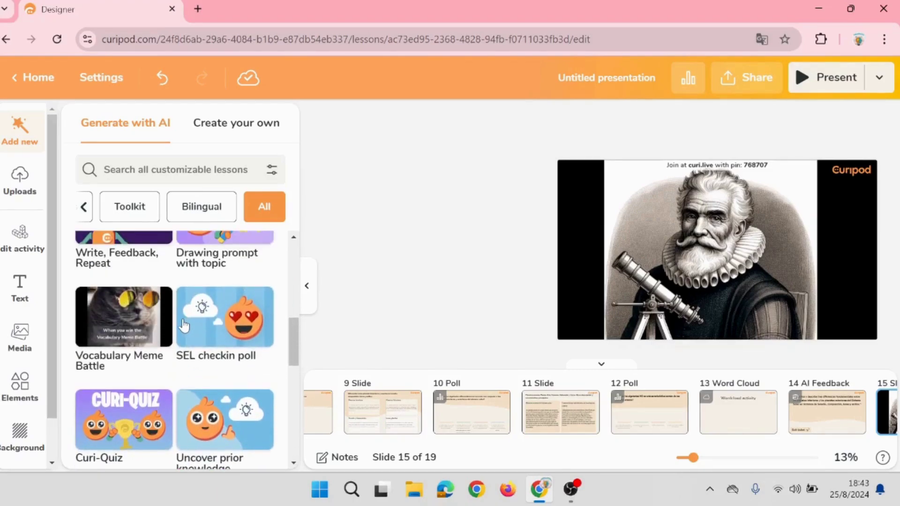
{"action": "scroll", "coordinate": [184, 324], "scroll_direction": "up", "scroll_amount": 1}
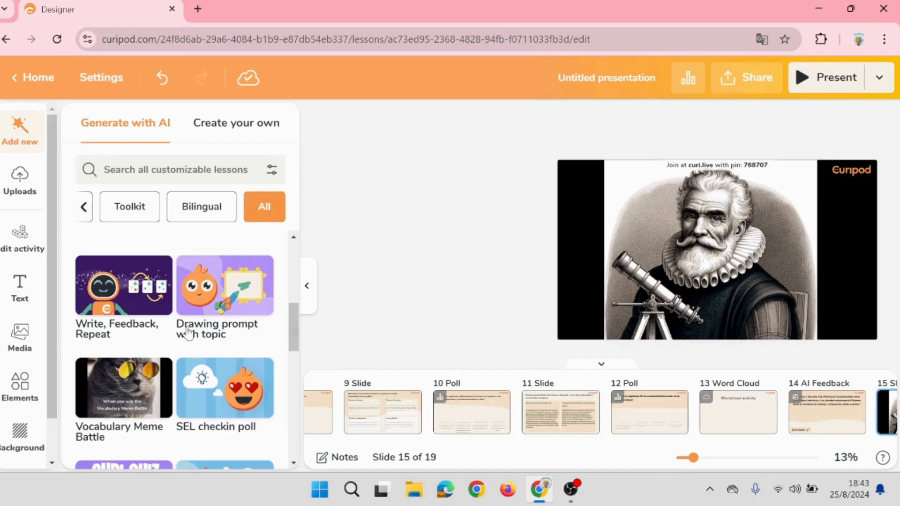
Look over the activity types and content slides available for creating slides without AI
{"action": "left_click", "coordinate": [223, 132]}
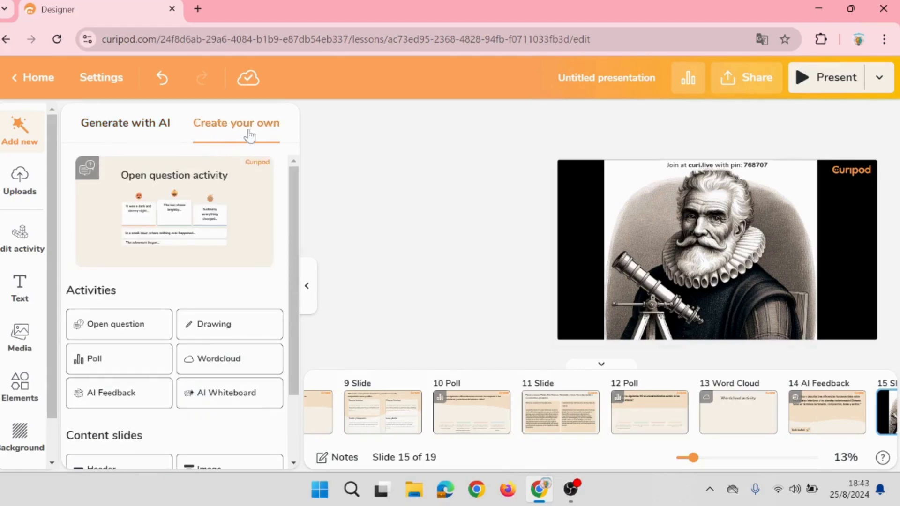
{"action": "scroll", "coordinate": [136, 319], "scroll_direction": "down", "scroll_amount": 2}
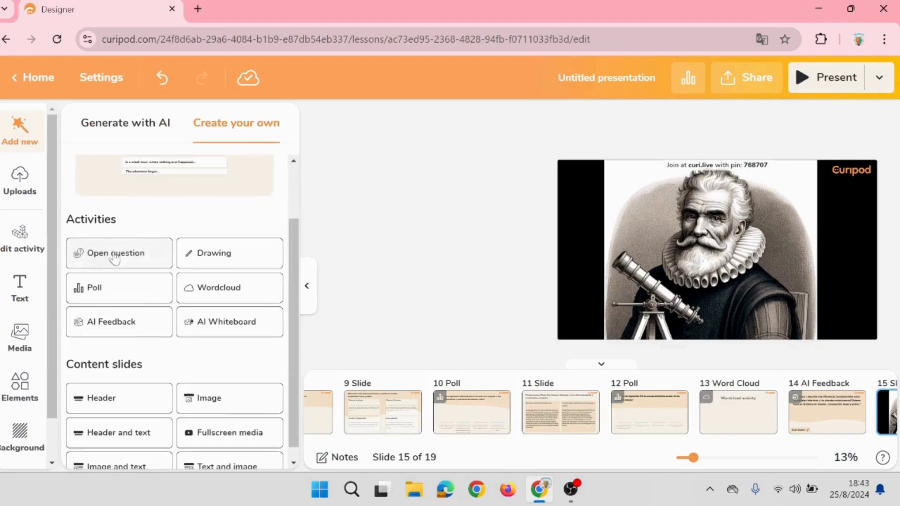
{"action": "scroll", "coordinate": [133, 276], "scroll_direction": "down", "scroll_amount": 1}
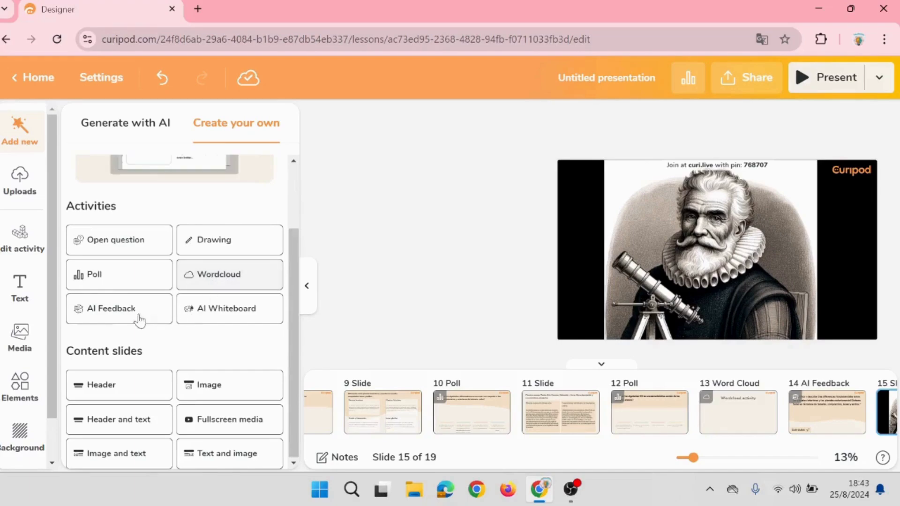
{"action": "scroll", "coordinate": [133, 318], "scroll_direction": "up", "scroll_amount": 2}
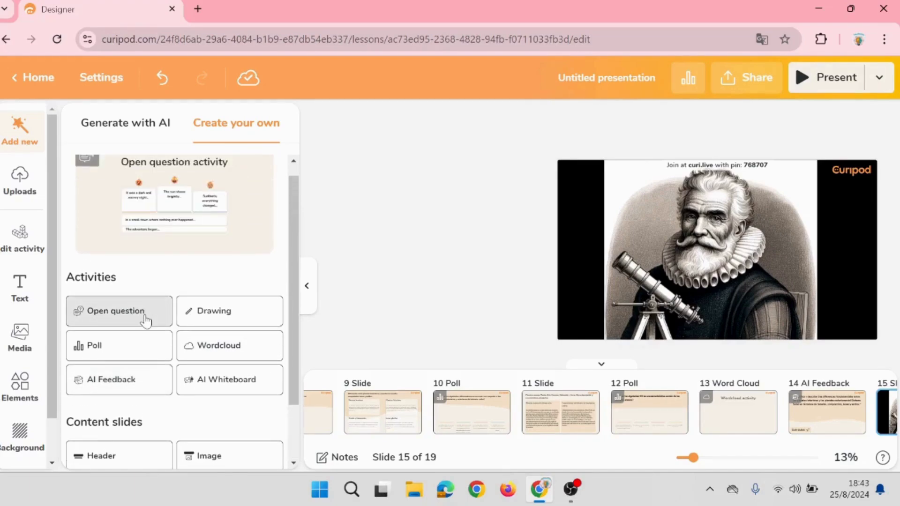
{"action": "scroll", "coordinate": [141, 319], "scroll_direction": "up", "scroll_amount": 1}
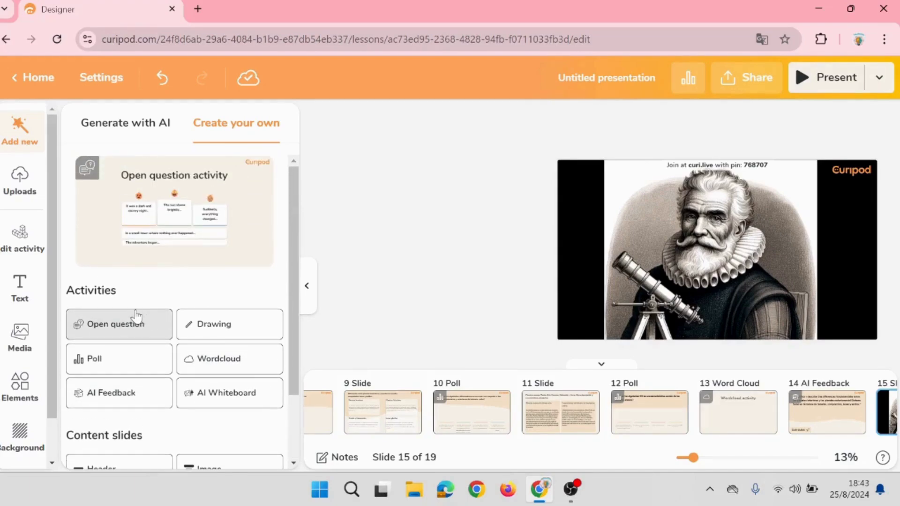
Return to the AI-generated lessons and look through the full collection for the Feedback from a historic figure template
{"action": "left_click", "coordinate": [117, 134]}
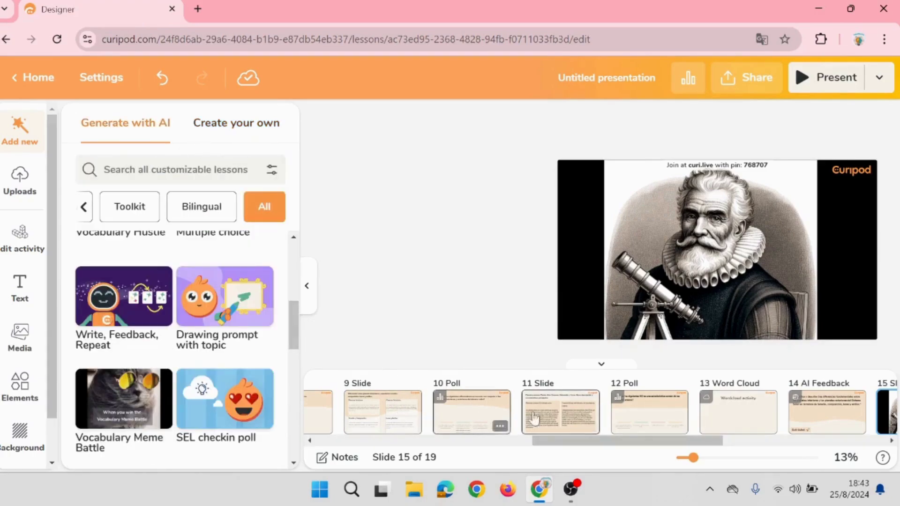
{"action": "scroll", "coordinate": [187, 331], "scroll_direction": "down", "scroll_amount": 8}
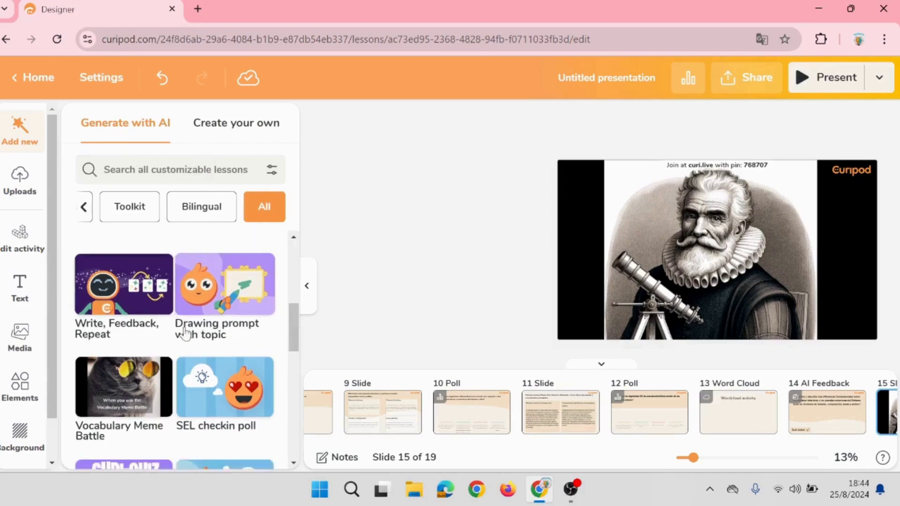
{"action": "scroll", "coordinate": [180, 340], "scroll_direction": "down", "scroll_amount": 6}
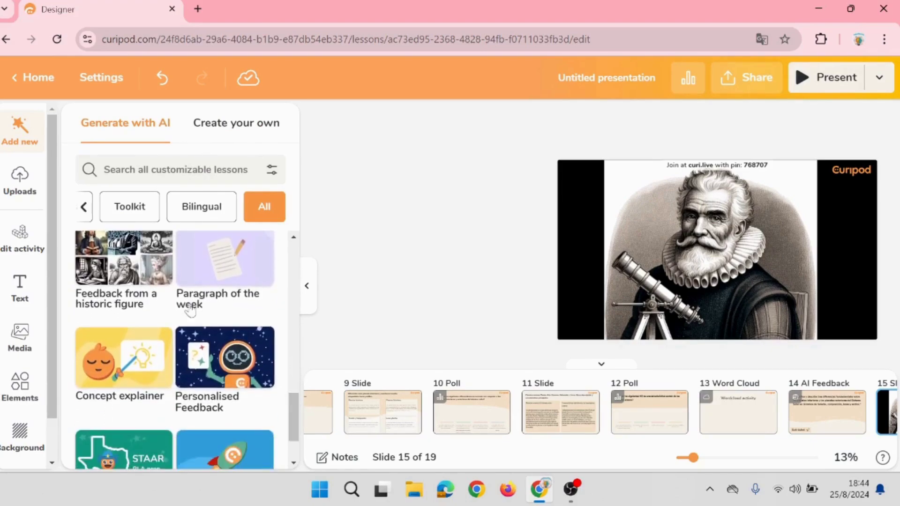
{"action": "scroll", "coordinate": [187, 339], "scroll_direction": "down", "scroll_amount": 2}
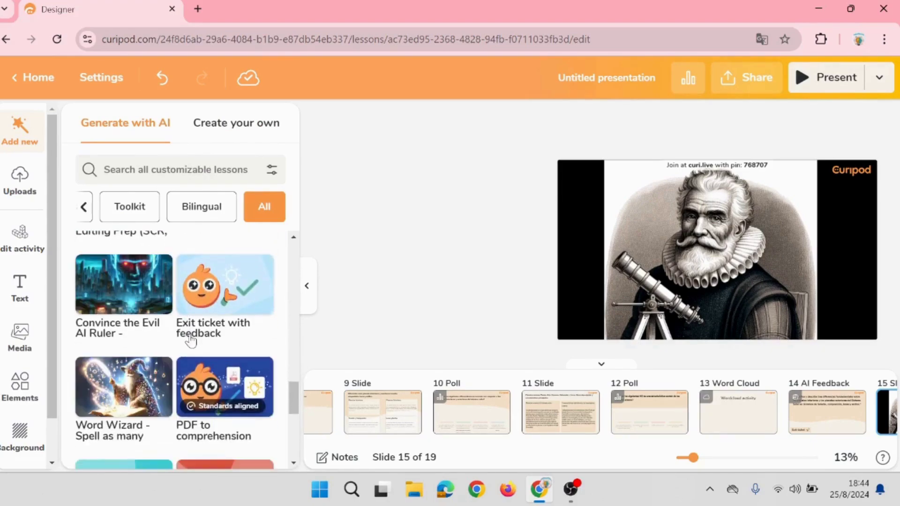
{"action": "scroll", "coordinate": [191, 342], "scroll_direction": "down", "scroll_amount": 3}
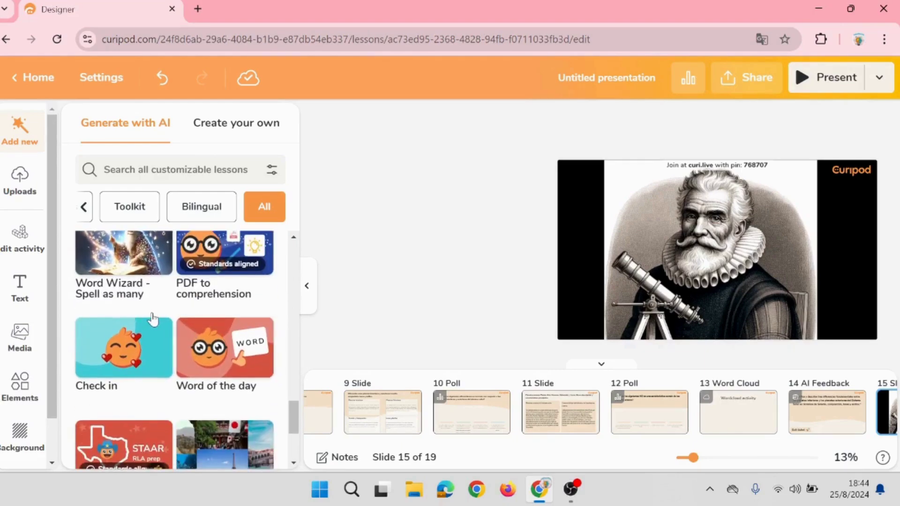
{"action": "scroll", "coordinate": [153, 320], "scroll_direction": "down", "scroll_amount": 4}
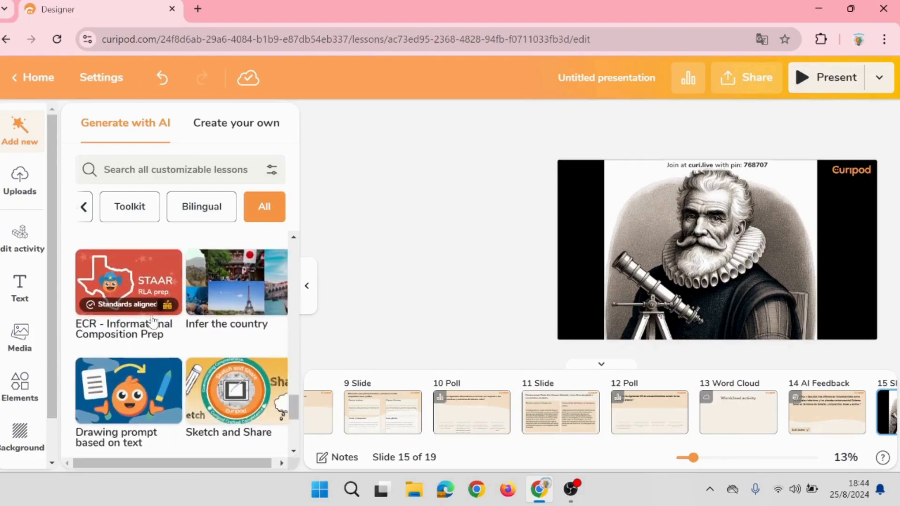
{"action": "scroll", "coordinate": [198, 353], "scroll_direction": "up", "scroll_amount": 5}
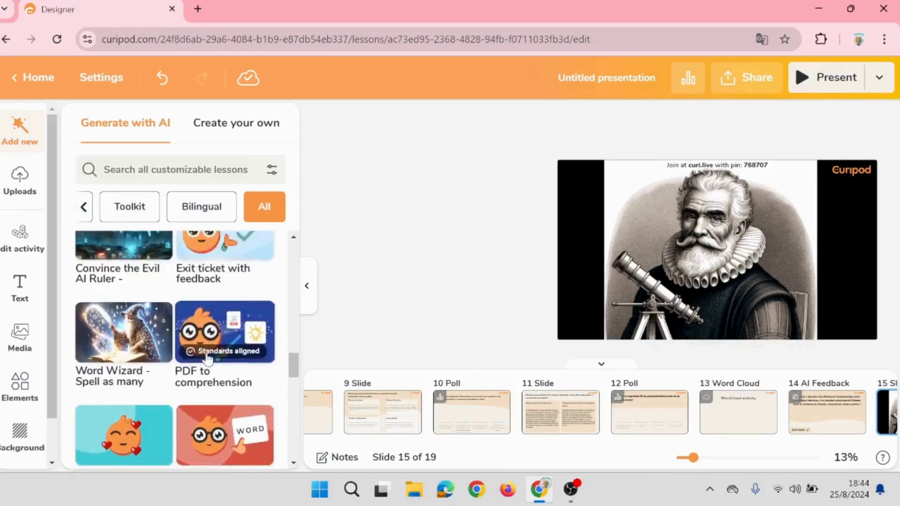
{"action": "scroll", "coordinate": [209, 358], "scroll_direction": "up", "scroll_amount": 5}
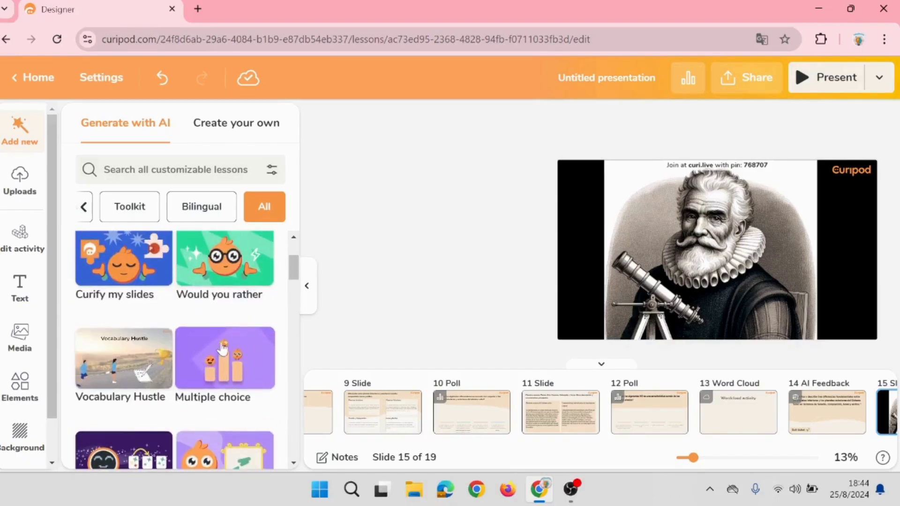
{"action": "scroll", "coordinate": [293, 262], "scroll_direction": "up", "scroll_amount": 2}
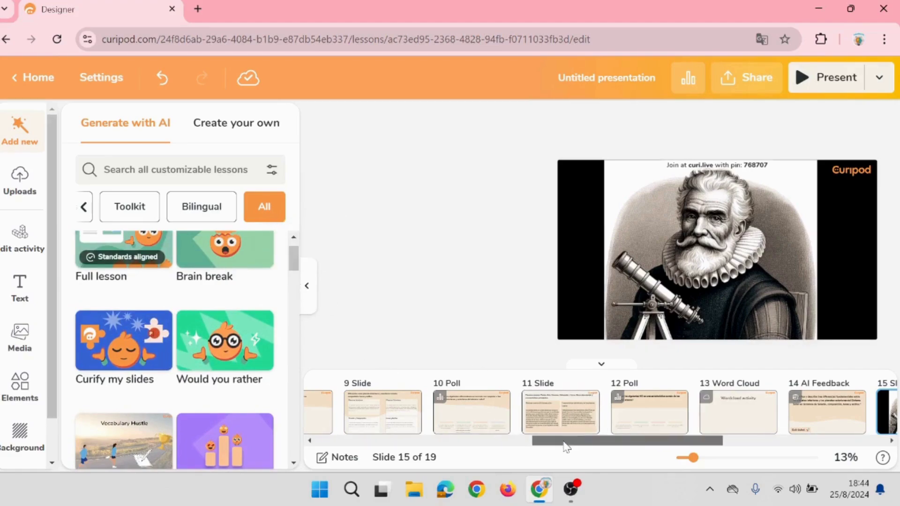
{"action": "left_click_drag", "start_coordinate": [564, 444], "coordinate": [583, 446]}
{"action": "scroll", "coordinate": [295, 286], "scroll_direction": "down", "scroll_amount": 5}
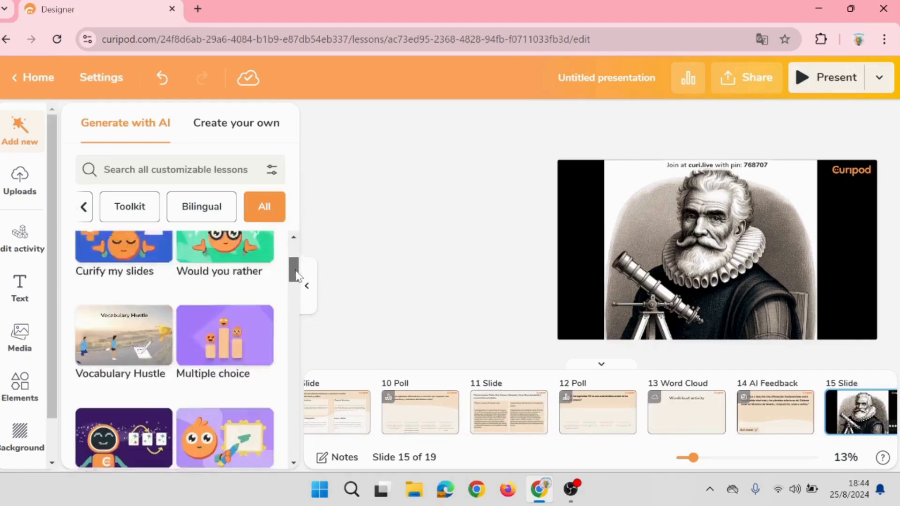
{"action": "left_click_drag", "start_coordinate": [294, 282], "coordinate": [290, 324]}
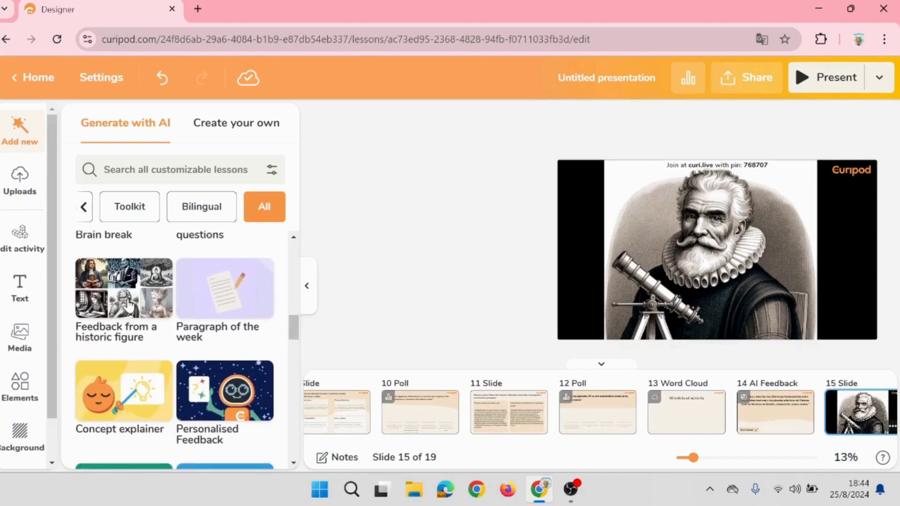
View slide 16 about Galileo Galilei and slide 17 with its AI Feedback question, highlighting the question text
{"action": "left_click_drag", "start_coordinate": [563, 444], "coordinate": [600, 444]}
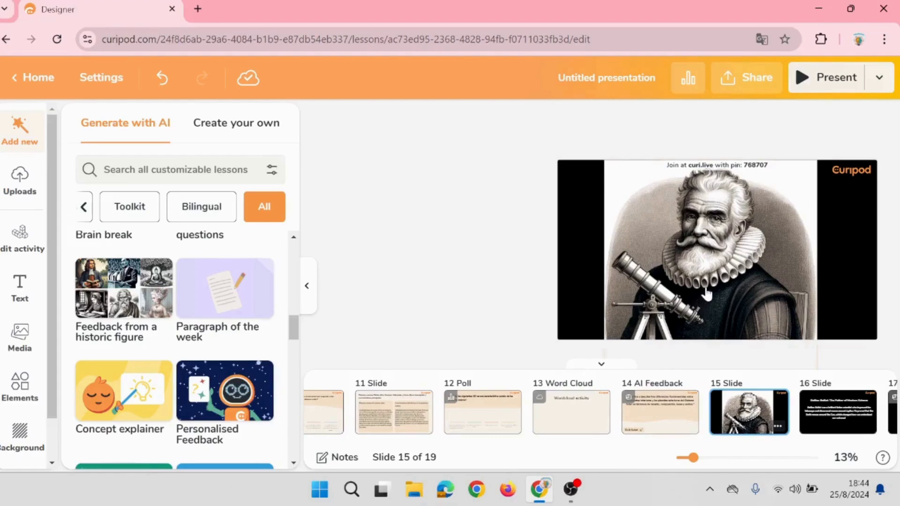
{"action": "left_click_drag", "start_coordinate": [665, 444], "coordinate": [683, 444]}
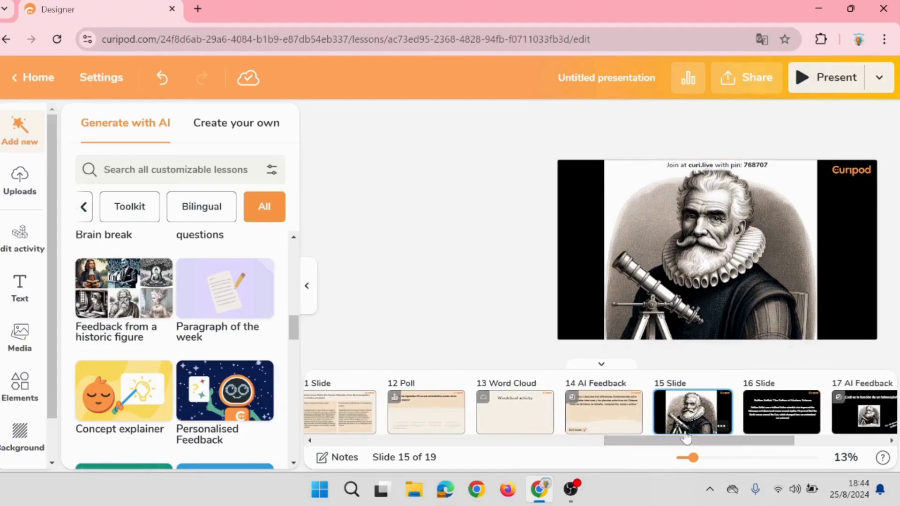
{"action": "left_click", "coordinate": [759, 432]}
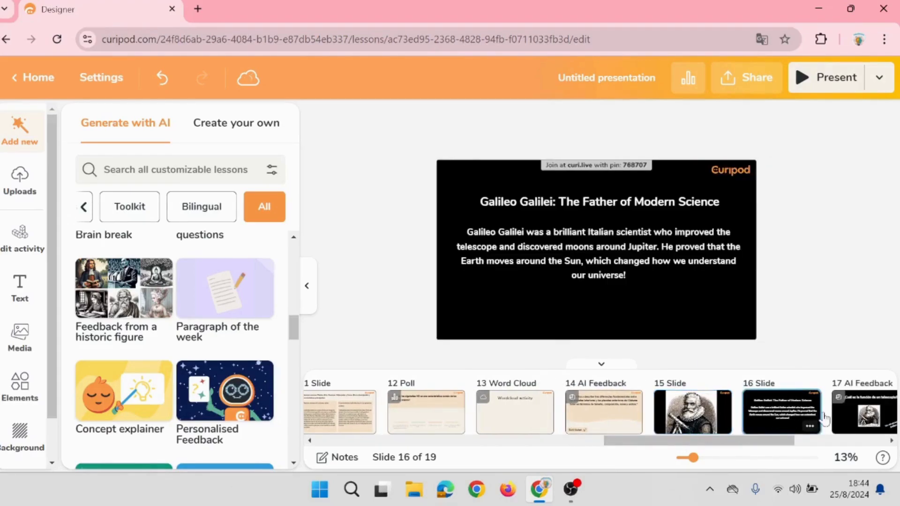
{"action": "left_click", "coordinate": [851, 417]}
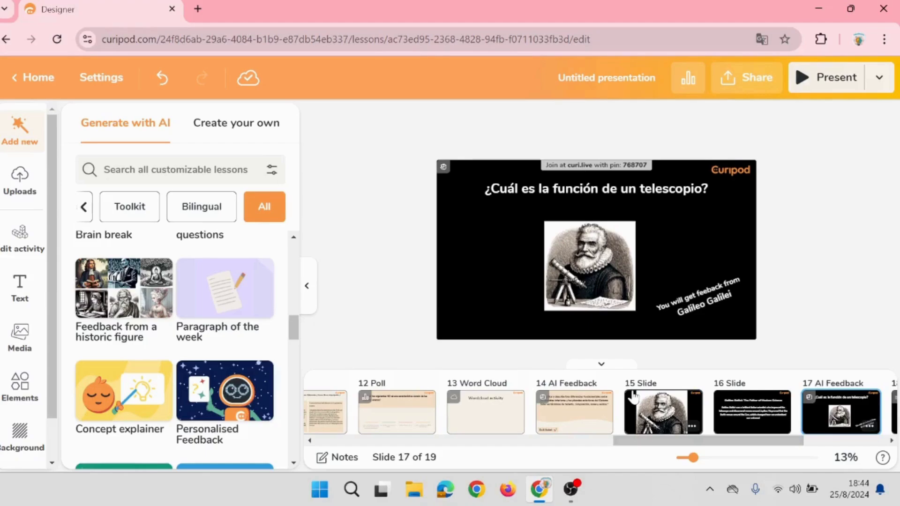
{"action": "double_click", "coordinate": [601, 188]}
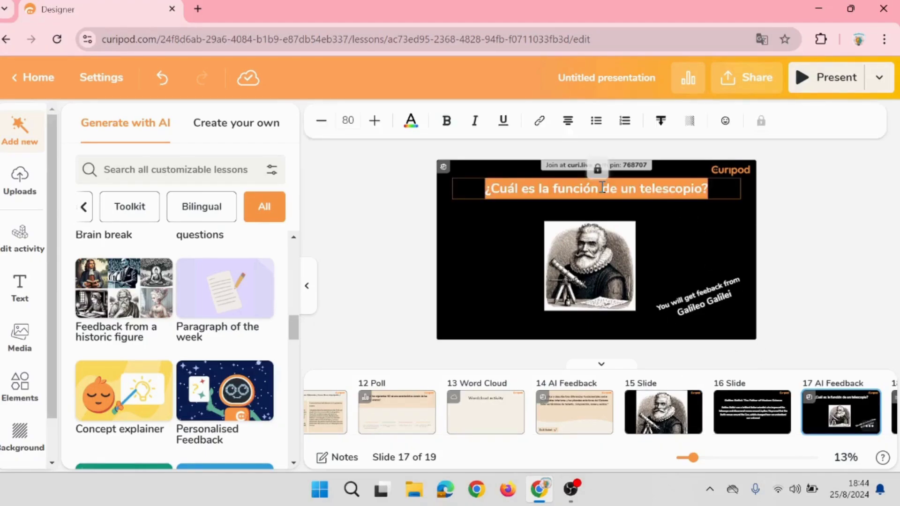
{"action": "left_click", "coordinate": [602, 187]}
Start customizing the Feedback from a historic figure lesson with Galileo Galilei and the question text "¿Cuá", and leave the form without generating it
{"action": "left_click", "coordinate": [153, 328]}
{"action": "scroll", "coordinate": [206, 339], "scroll_direction": "down", "scroll_amount": 5}
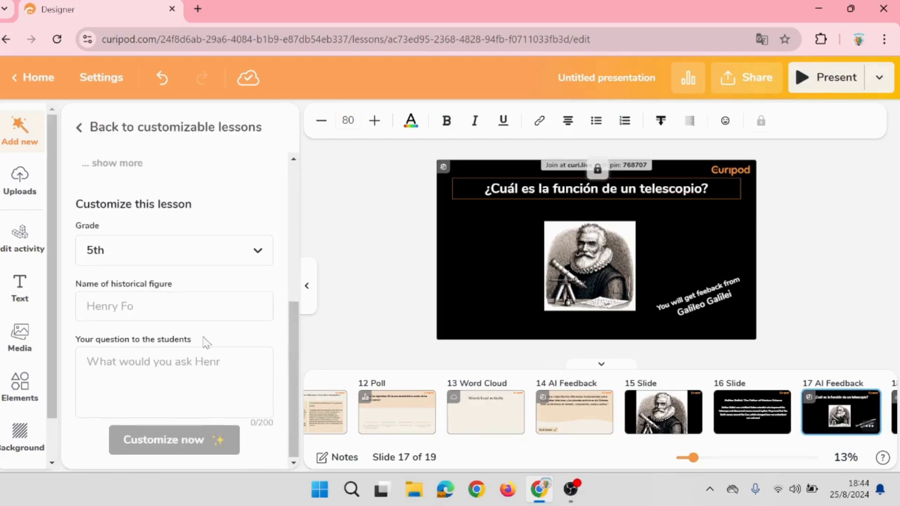
{"action": "left_click", "coordinate": [159, 305]}
{"action": "type", "text": "Galileo Galilei"}
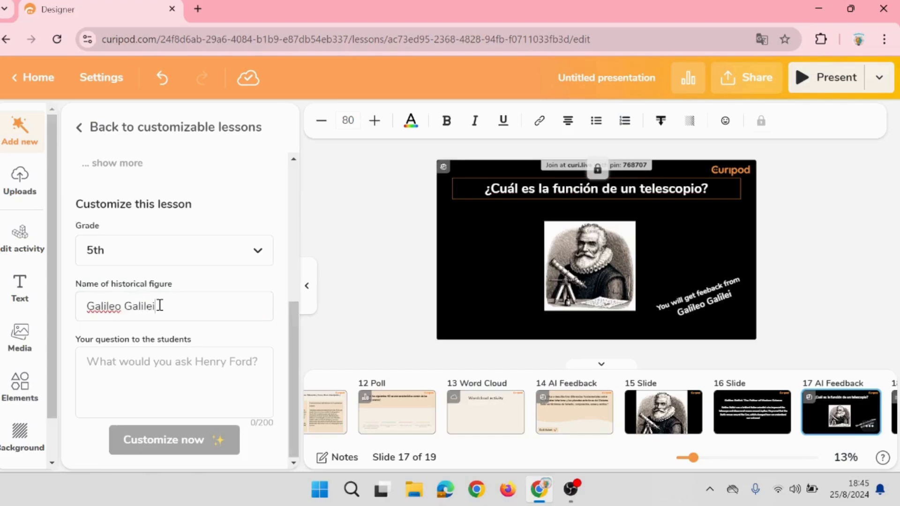
{"action": "left_click", "coordinate": [156, 372]}
{"action": "type", "text": "¿Cuá"}
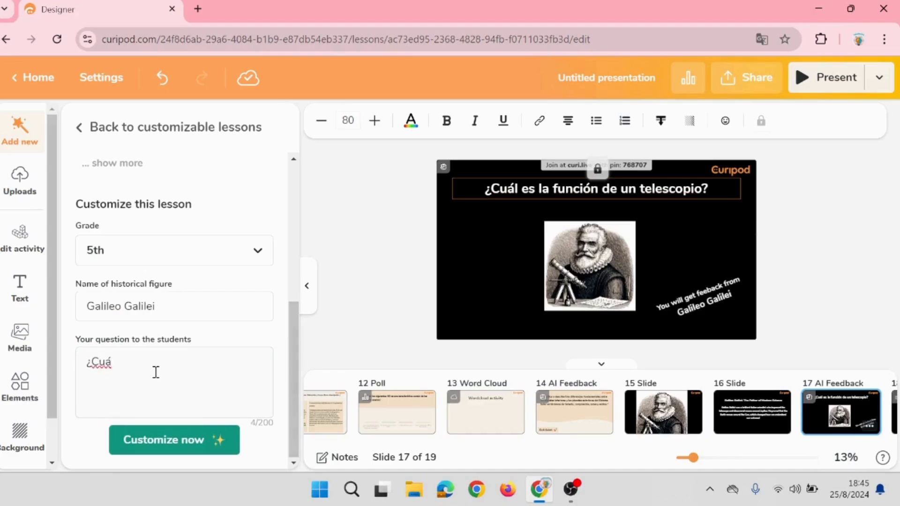
{"action": "left_click", "coordinate": [78, 128]}
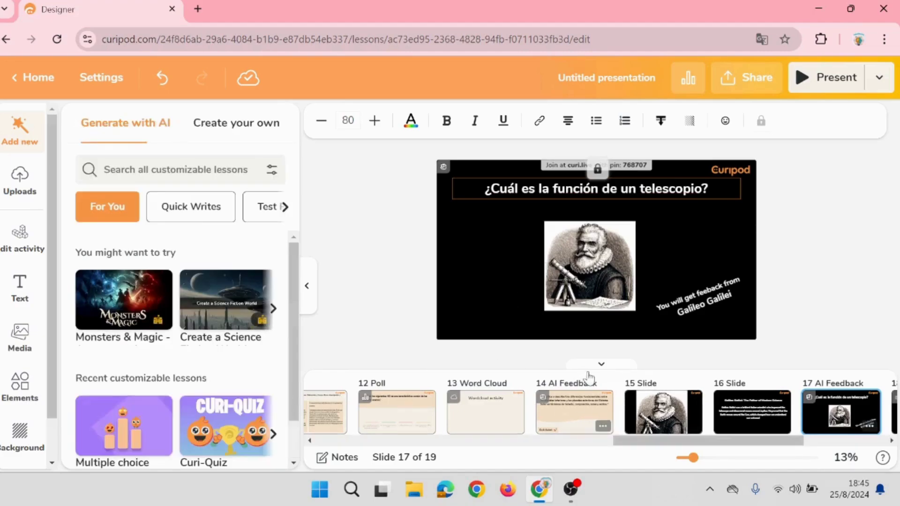
Review the Galileo portrait on slide 15, the biography on slide 16 and the AI Feedback question on slide 17
{"action": "left_click", "coordinate": [689, 424]}
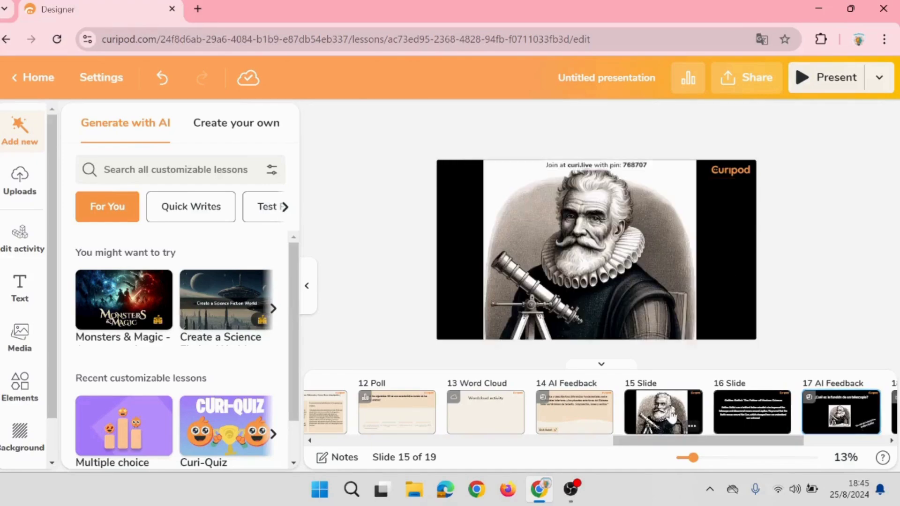
{"action": "left_click", "coordinate": [743, 424]}
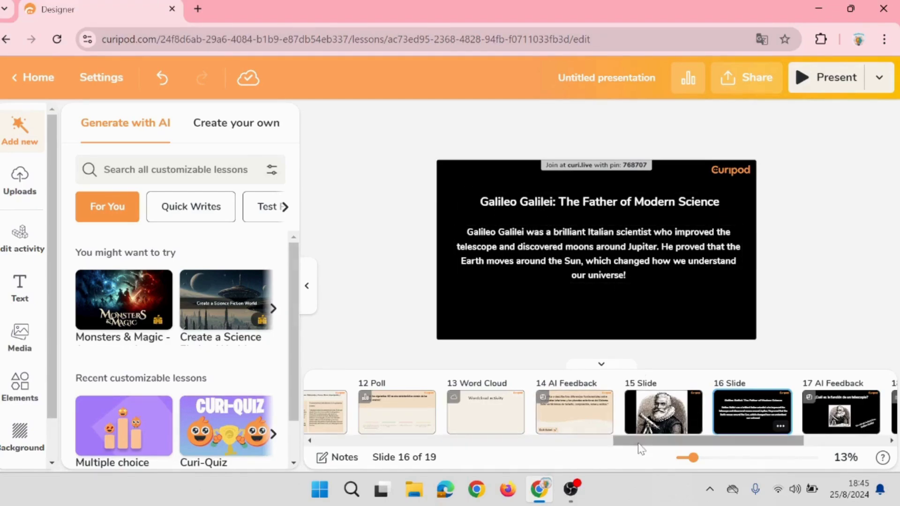
{"action": "scroll", "coordinate": [641, 449], "scroll_direction": "right", "scroll_amount": 3}
{"action": "left_click", "coordinate": [670, 422]}
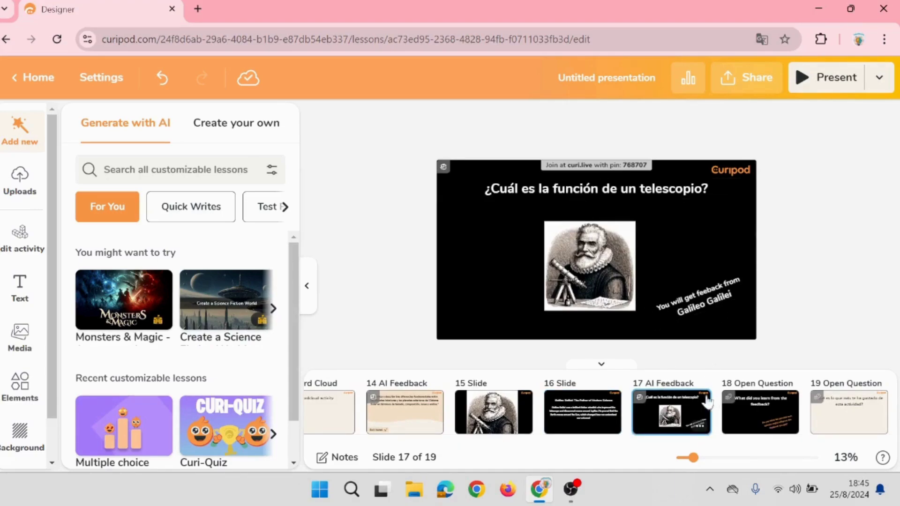
Review the open question on slide 18 about what was learned from the feedback
{"action": "left_click", "coordinate": [735, 422]}
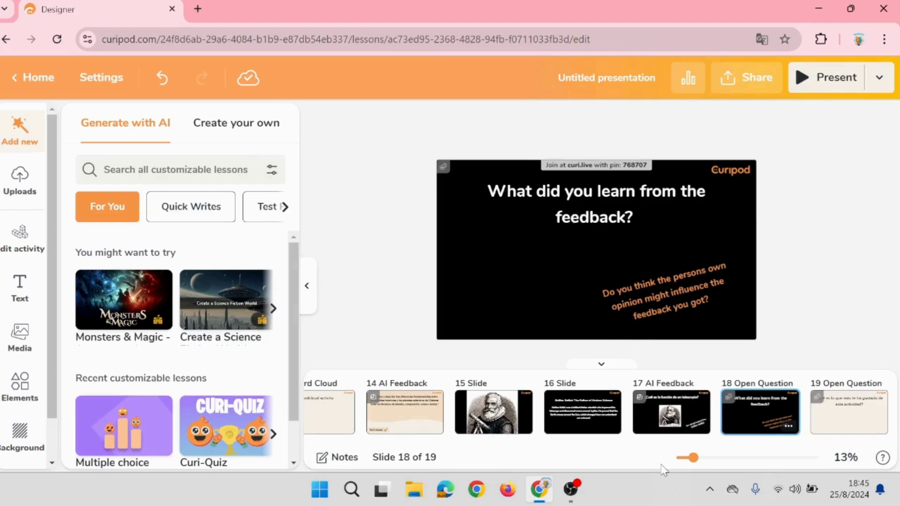
{"action": "mouse_move", "coordinate": [719, 440]}
{"action": "left_mouse_down"}
{"action": "mouse_move", "coordinate": [745, 445]}
{"action": "mouse_move", "coordinate": [724, 445]}
{"action": "left_mouse_up"}
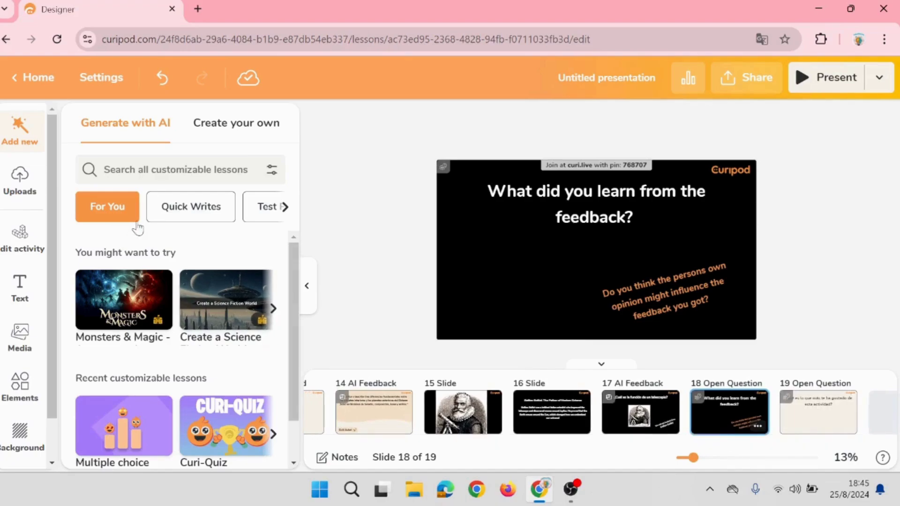
Show all customizable AI lessons and look through the available templates, from Curify my slides to Explain it like I'm 5
{"action": "scroll", "coordinate": [163, 263], "scroll_direction": "down", "scroll_amount": 1}
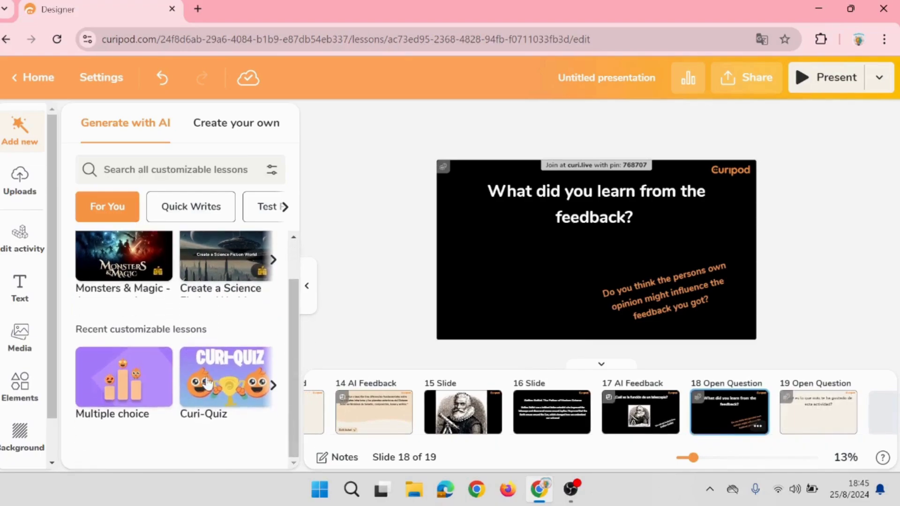
{"action": "left_click", "coordinate": [285, 208]}
{"action": "left_click", "coordinate": [286, 207]}
{"action": "left_click", "coordinate": [285, 208]}
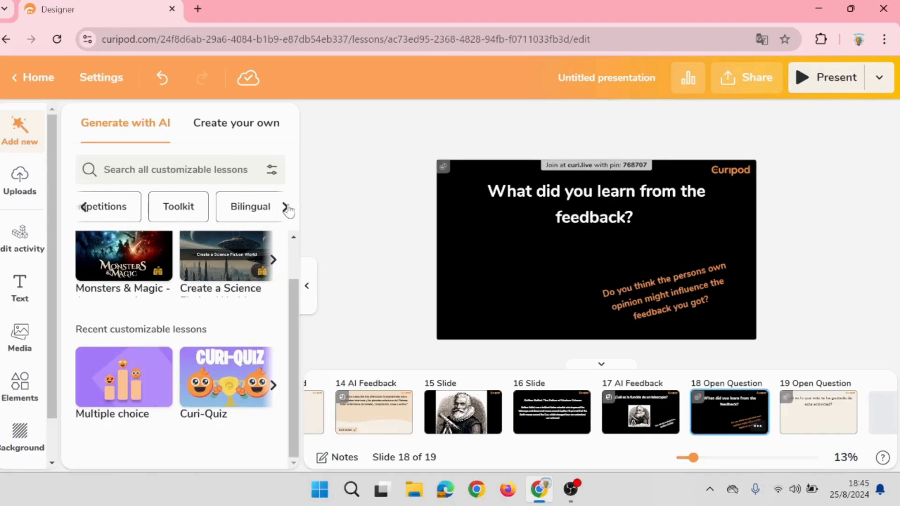
{"action": "left_click", "coordinate": [285, 208]}
{"action": "left_click", "coordinate": [266, 210]}
{"action": "scroll", "coordinate": [247, 309], "scroll_direction": "down", "scroll_amount": 3}
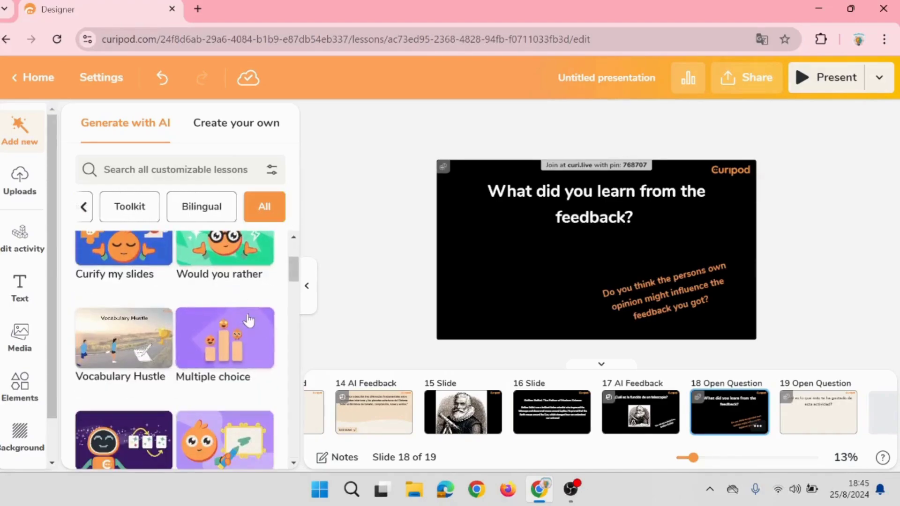
{"action": "scroll", "coordinate": [249, 320], "scroll_direction": "down", "scroll_amount": 5}
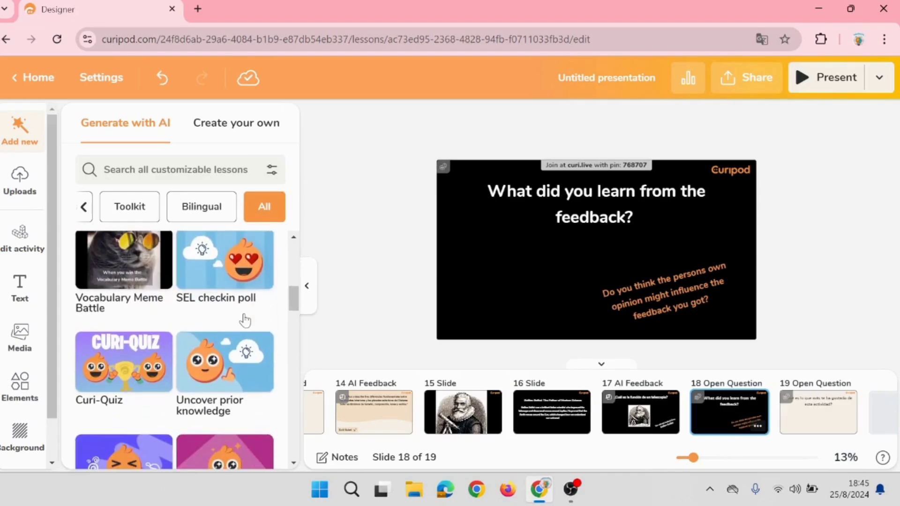
{"action": "scroll", "coordinate": [245, 321], "scroll_direction": "down", "scroll_amount": 5}
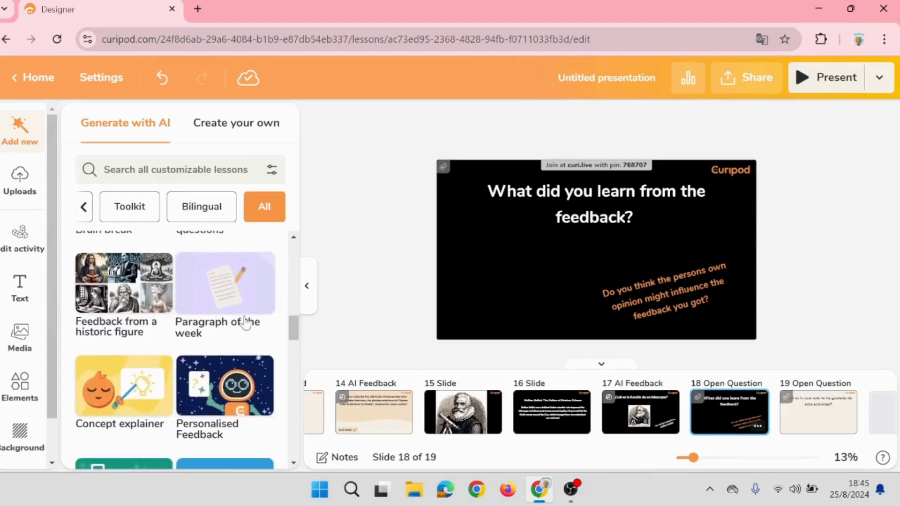
{"action": "scroll", "coordinate": [245, 321], "scroll_direction": "down", "scroll_amount": 4}
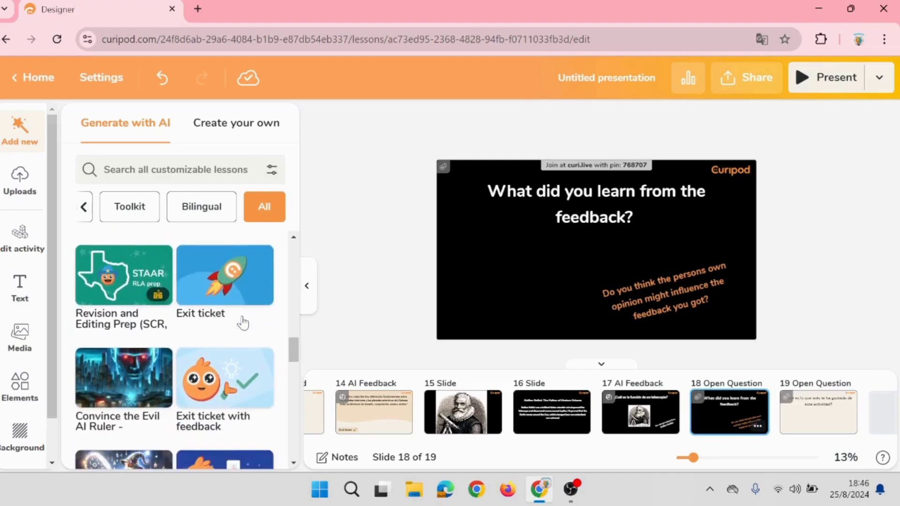
{"action": "scroll", "coordinate": [242, 324], "scroll_direction": "down", "scroll_amount": 4}
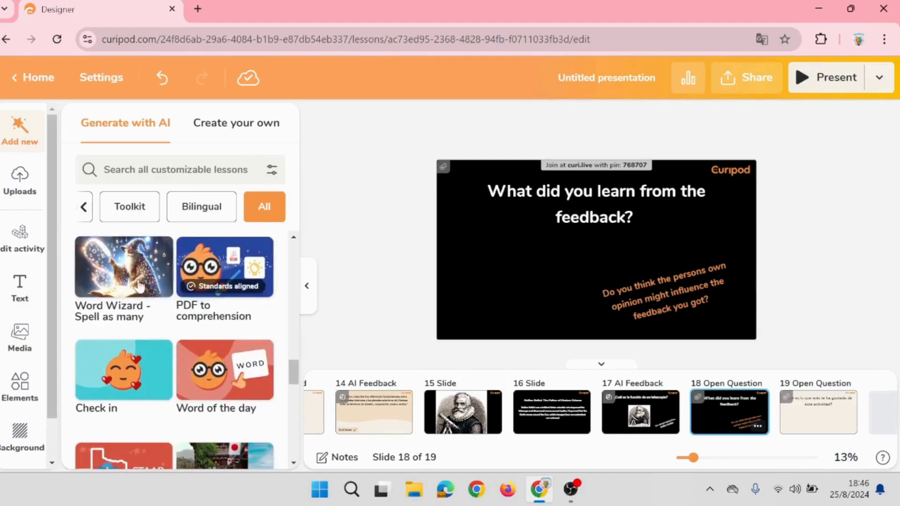
{"action": "scroll", "coordinate": [133, 267], "scroll_direction": "down", "scroll_amount": 1}
{"action": "scroll", "coordinate": [133, 267], "scroll_direction": "up", "scroll_amount": 3}
{"action": "scroll", "coordinate": [140, 281], "scroll_direction": "down", "scroll_amount": 4}
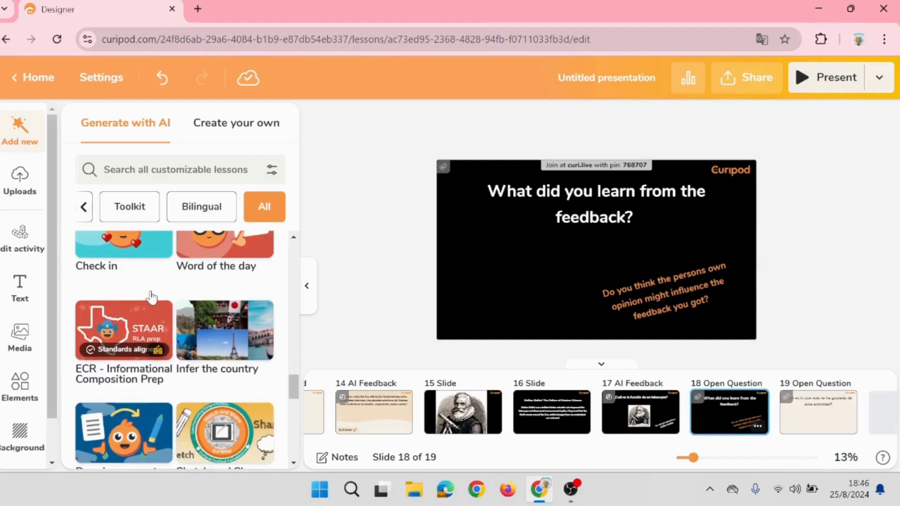
{"action": "scroll", "coordinate": [149, 300], "scroll_direction": "down", "scroll_amount": 1}
{"action": "scroll", "coordinate": [150, 302], "scroll_direction": "down", "scroll_amount": 2}
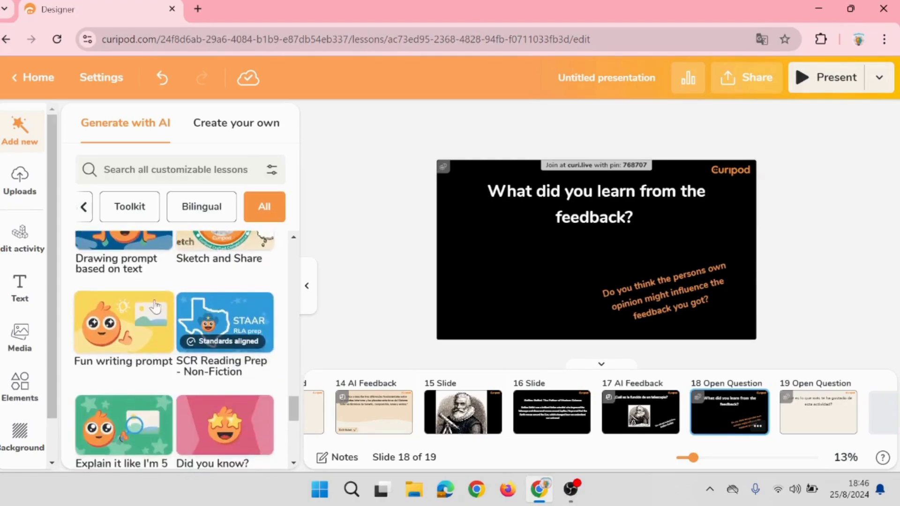
{"action": "scroll", "coordinate": [160, 307], "scroll_direction": "up", "scroll_amount": 1}
{"action": "scroll", "coordinate": [159, 302], "scroll_direction": "up", "scroll_amount": 3}
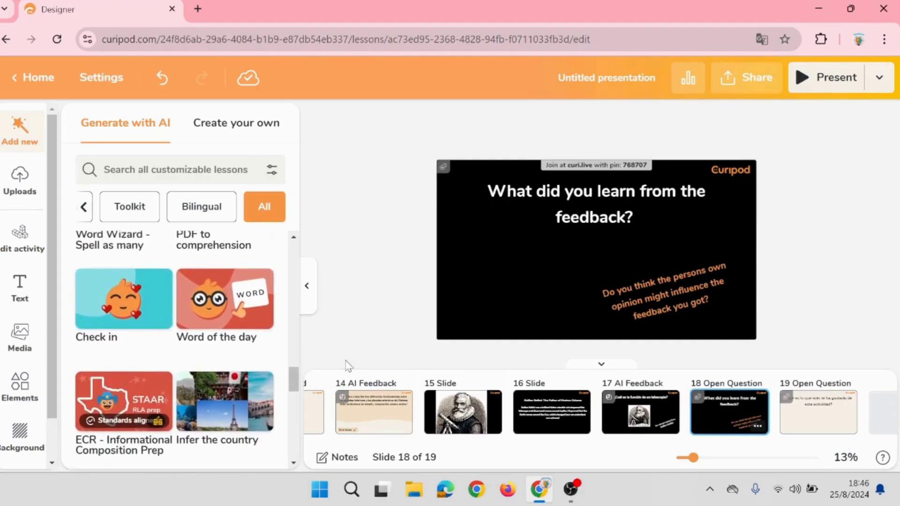
Review the open question on slide 19, collapse the lesson library and bring the deck's first slides into view
{"action": "left_click_drag", "start_coordinate": [708, 449], "coordinate": [725, 450]}
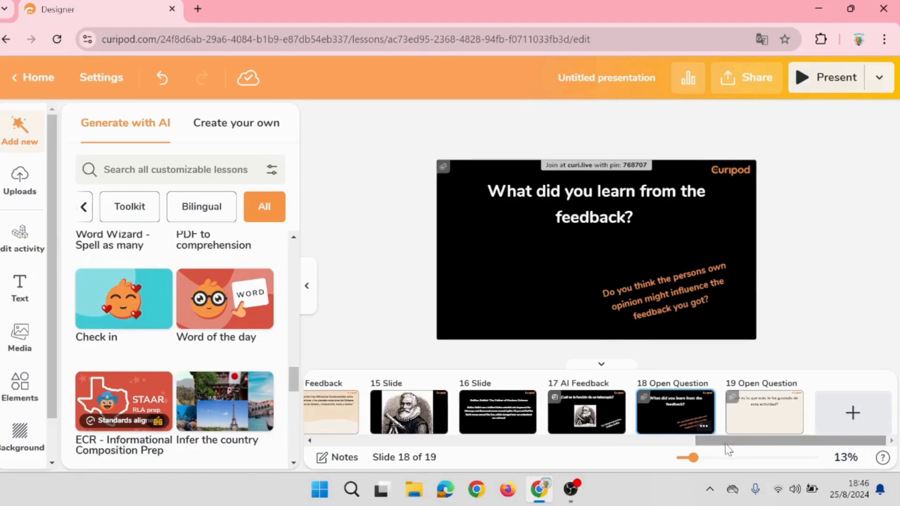
{"action": "left_click", "coordinate": [763, 422]}
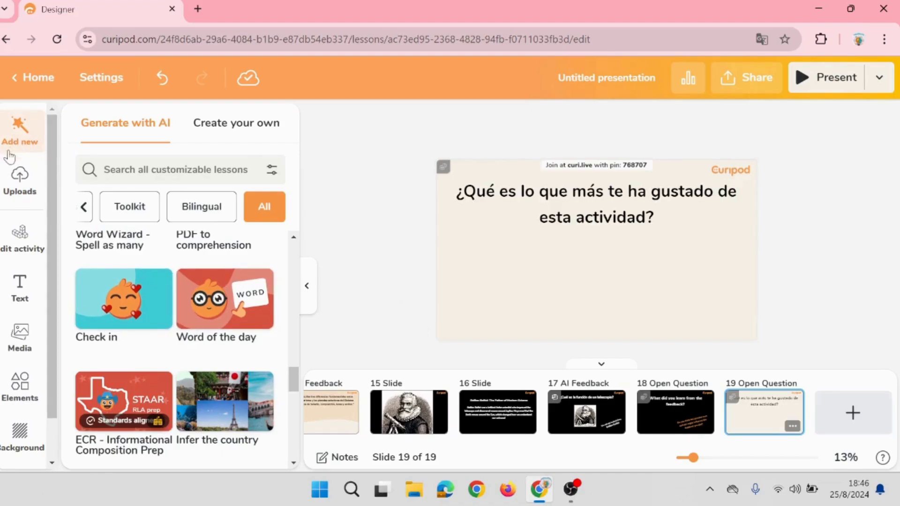
{"action": "left_click", "coordinate": [308, 289]}
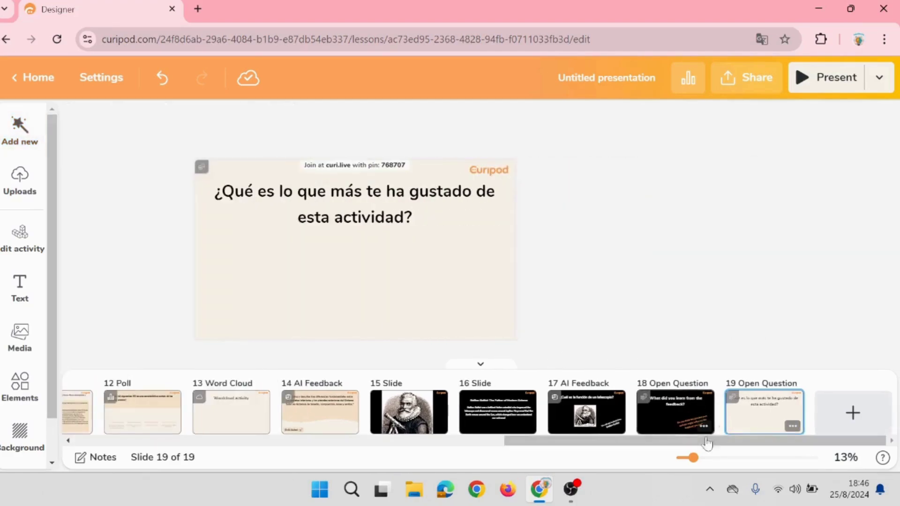
{"action": "left_click_drag", "start_coordinate": [675, 446], "coordinate": [241, 443]}
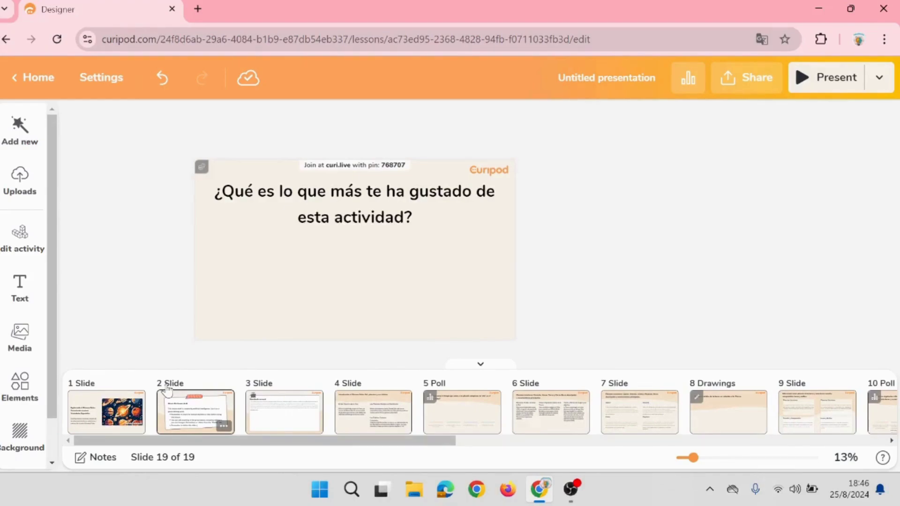
Title the lesson "Sistema solar", check the available lesson languages, keep English and save the lesson settings
{"action": "left_click", "coordinate": [620, 85]}
{"action": "left_click", "coordinate": [305, 184]}
{"action": "type", "text": "Si"}
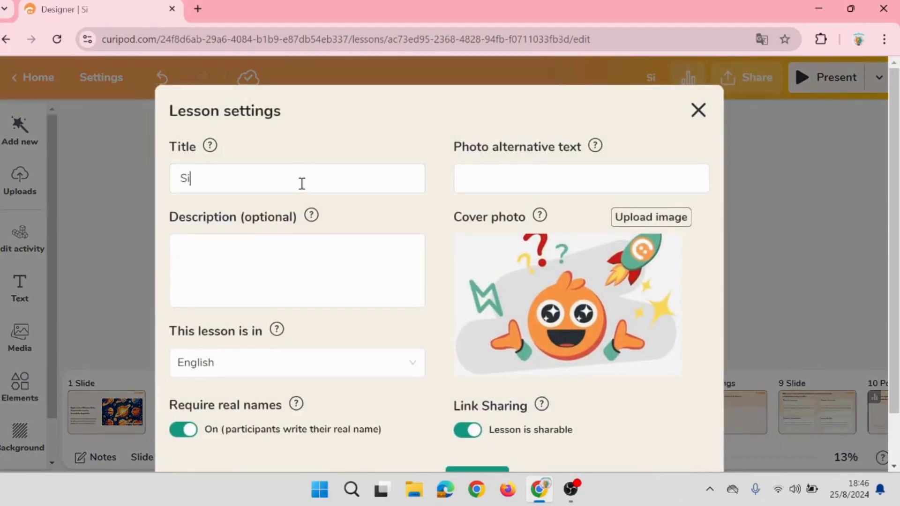
{"action": "type", "text": "stema sol"}
{"action": "type", "text": "ar"}
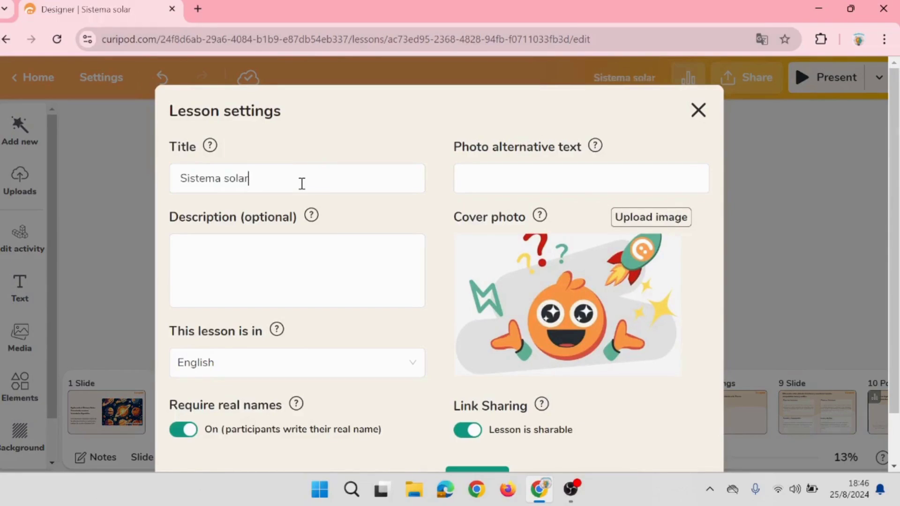
{"action": "left_click", "coordinate": [382, 367]}
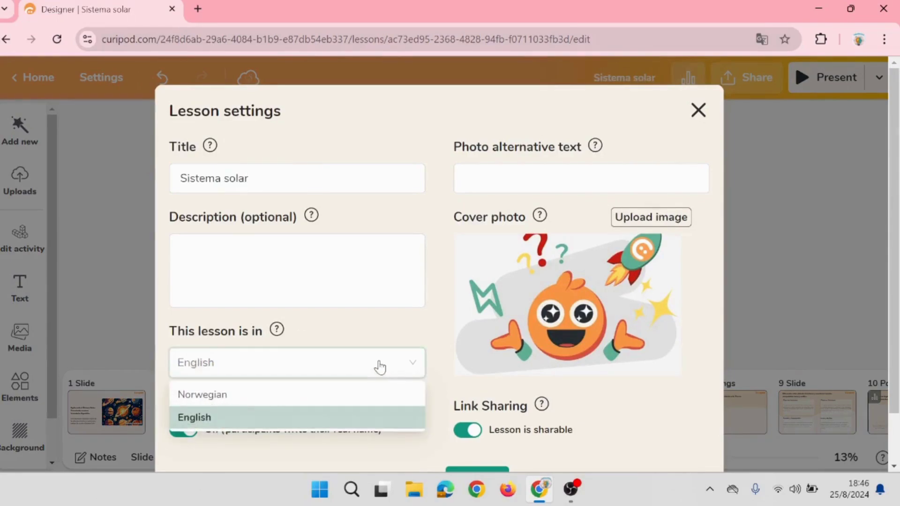
{"action": "left_click", "coordinate": [376, 368]}
{"action": "scroll", "coordinate": [581, 389], "scroll_direction": "down", "scroll_amount": 2}
{"action": "left_click", "coordinate": [488, 423]}
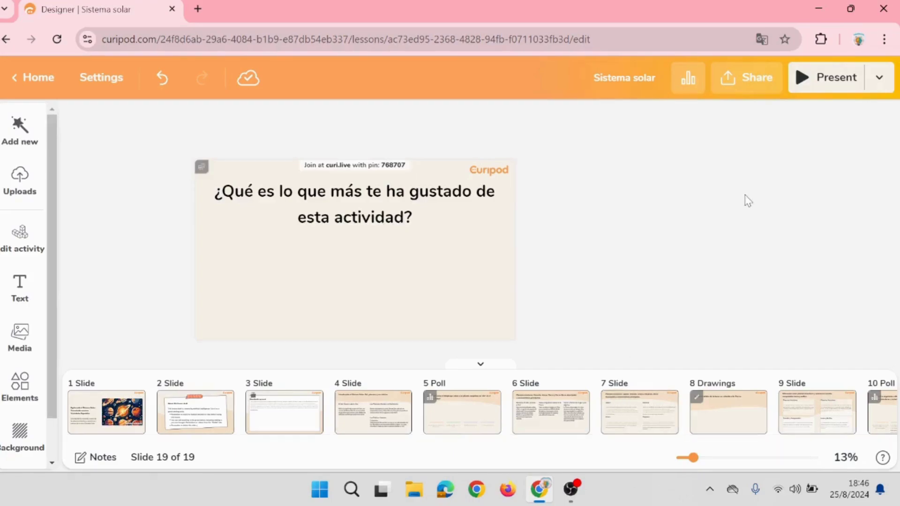
Present the lesson from the beginning and review the presentation's settings, such as real names and moderation
{"action": "left_click", "coordinate": [879, 78]}
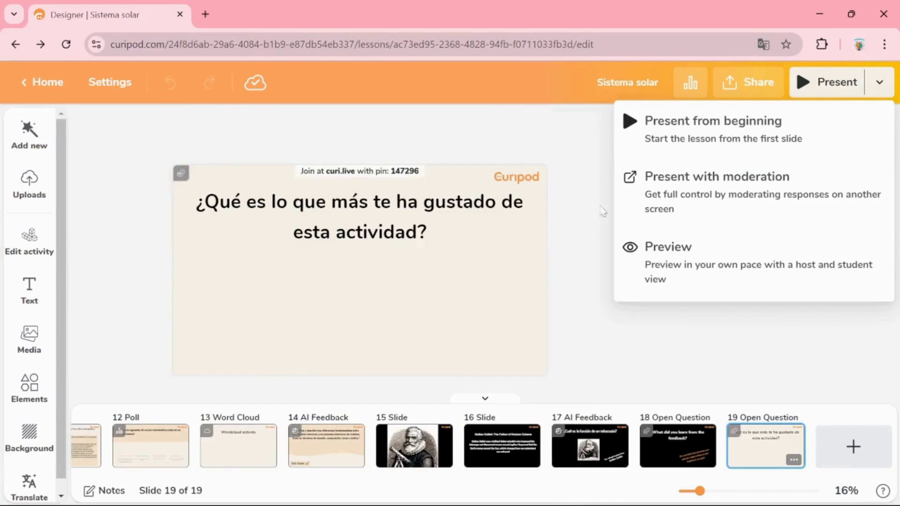
{"action": "left_click", "coordinate": [685, 131]}
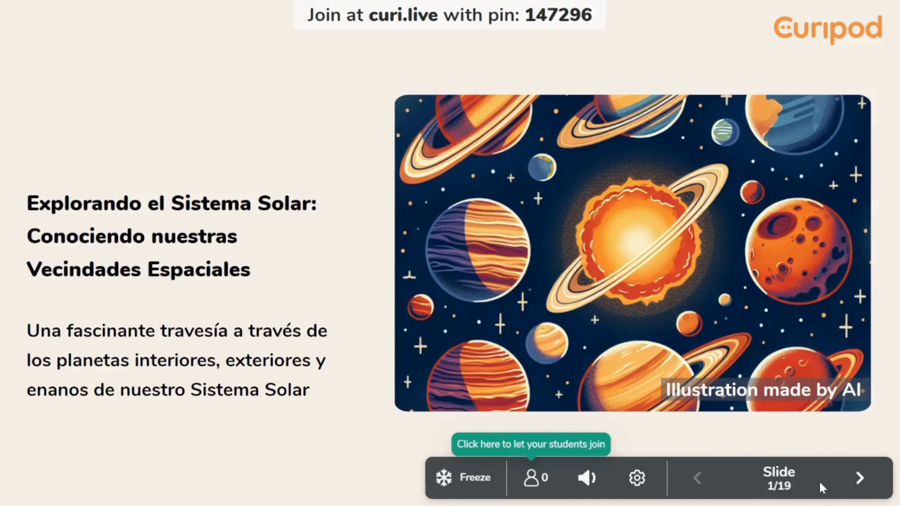
{"action": "left_click", "coordinate": [637, 478]}
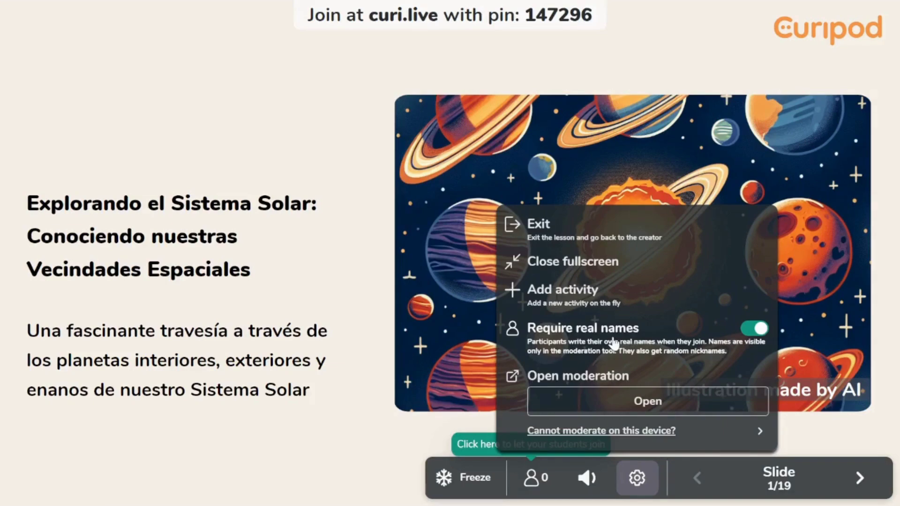
{"action": "left_click", "coordinate": [637, 478]}
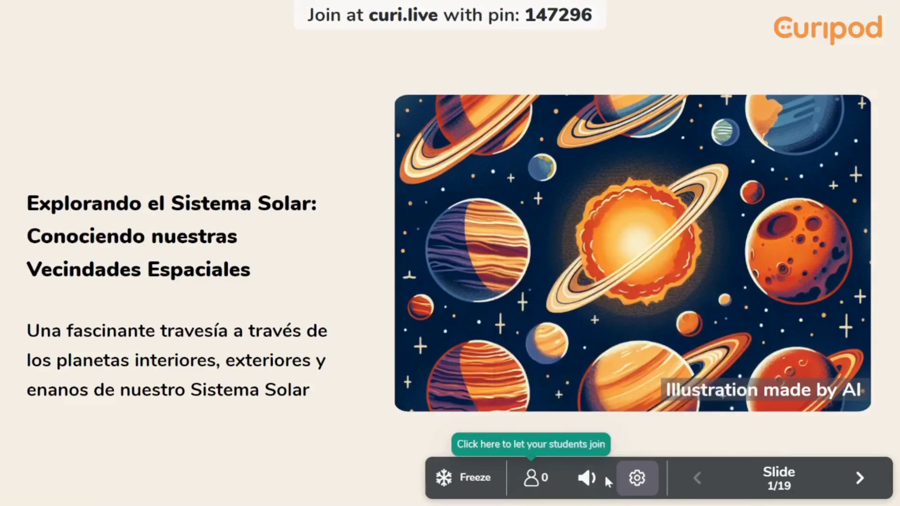
Mute the presentation's sound, and try out freezing and unfreezing the lesson
{"action": "left_click", "coordinate": [592, 478]}
{"action": "left_click_drag", "start_coordinate": [587, 388], "coordinate": [587, 434]}
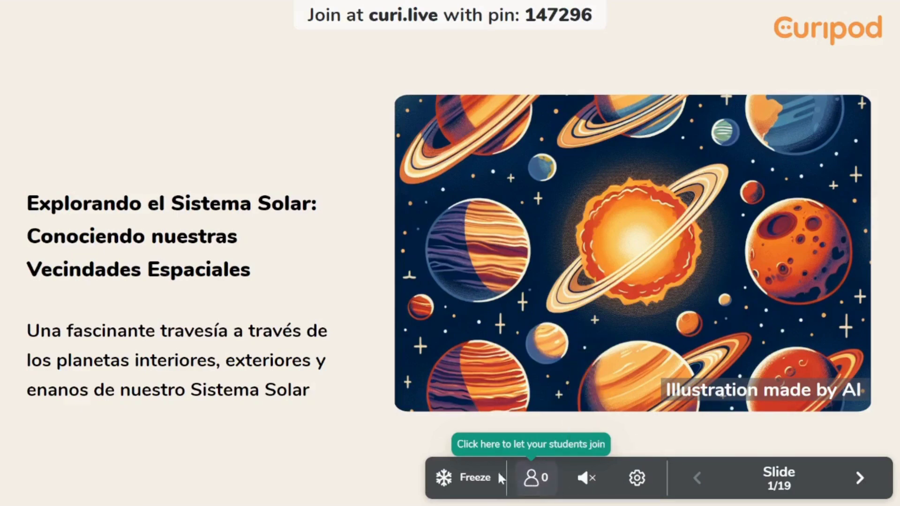
{"action": "left_click", "coordinate": [473, 482]}
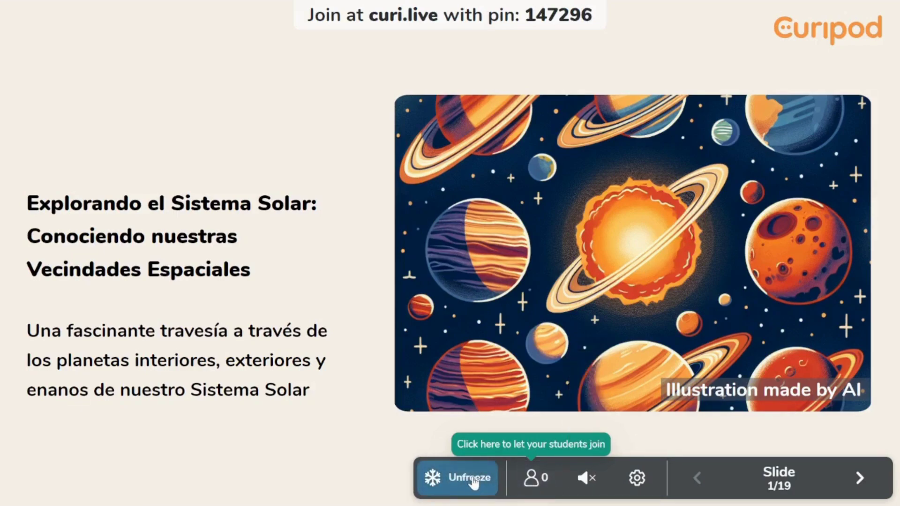
{"action": "left_click", "coordinate": [475, 482]}
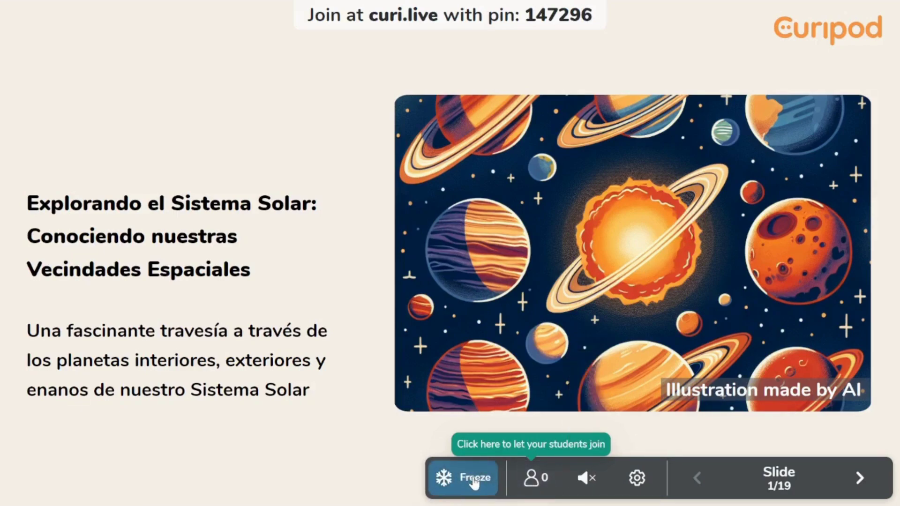
Show the join screen for students and submit the participant's real name on the student device
{"action": "left_click", "coordinate": [535, 483]}
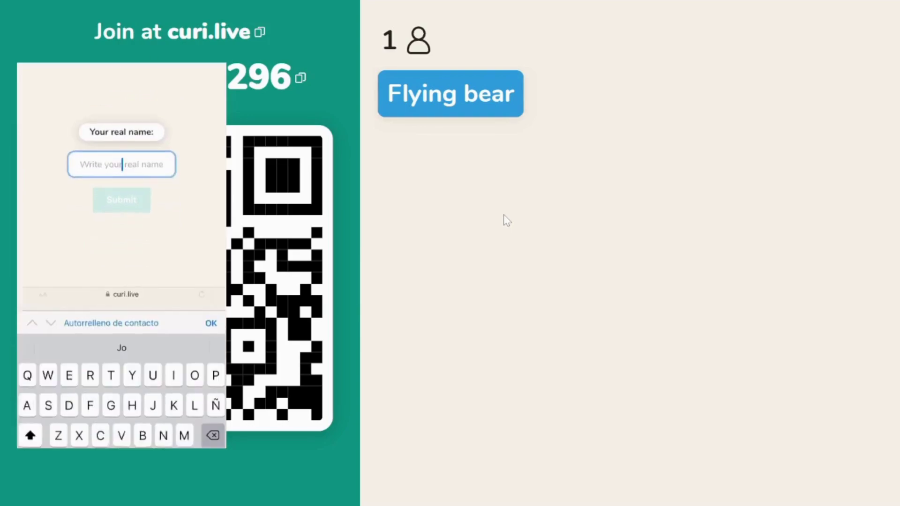
{"action": "type", "text": "Albert"}
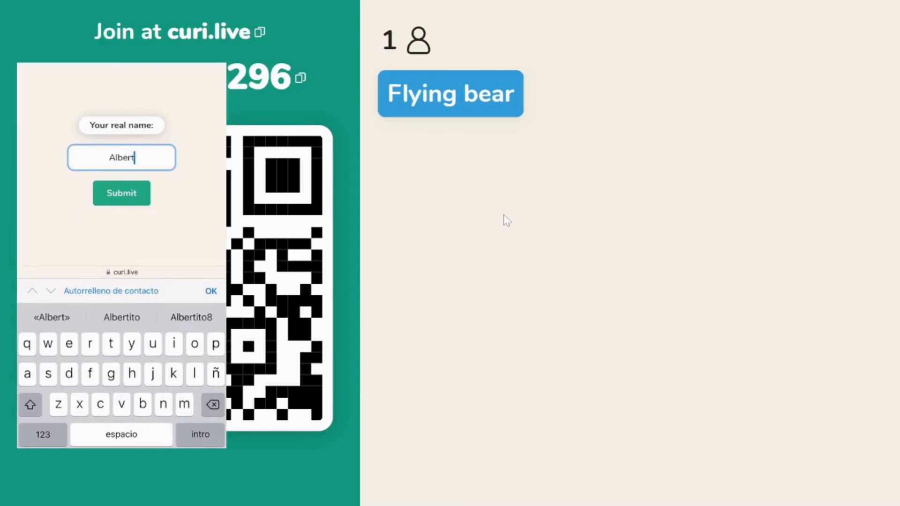
{"action": "key", "text": "Return"}
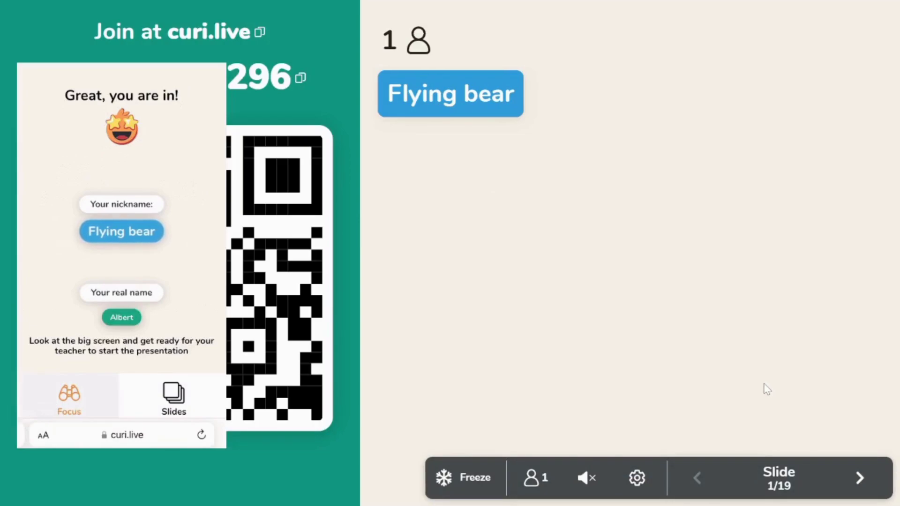
Leave the join screen and advance the presentation from slide 1 to the poll on slide 5
{"action": "left_click", "coordinate": [858, 479]}
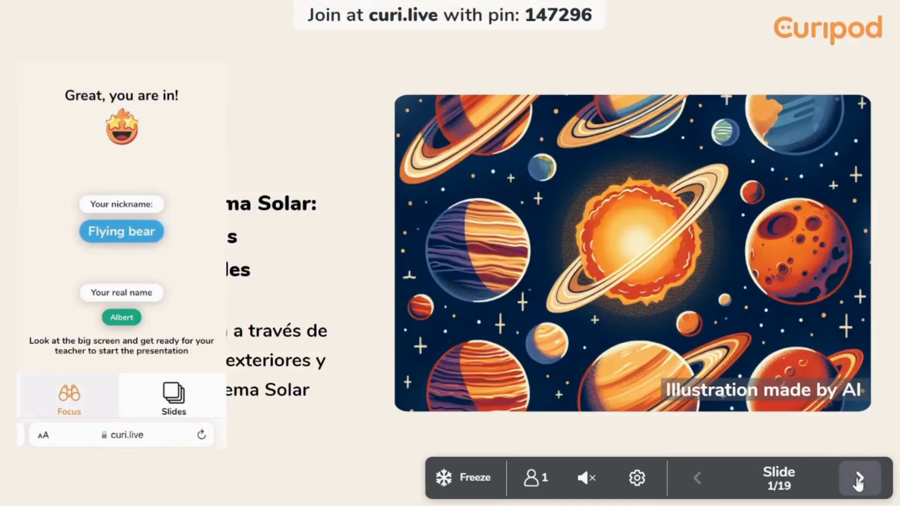
{"action": "left_click", "coordinate": [858, 479]}
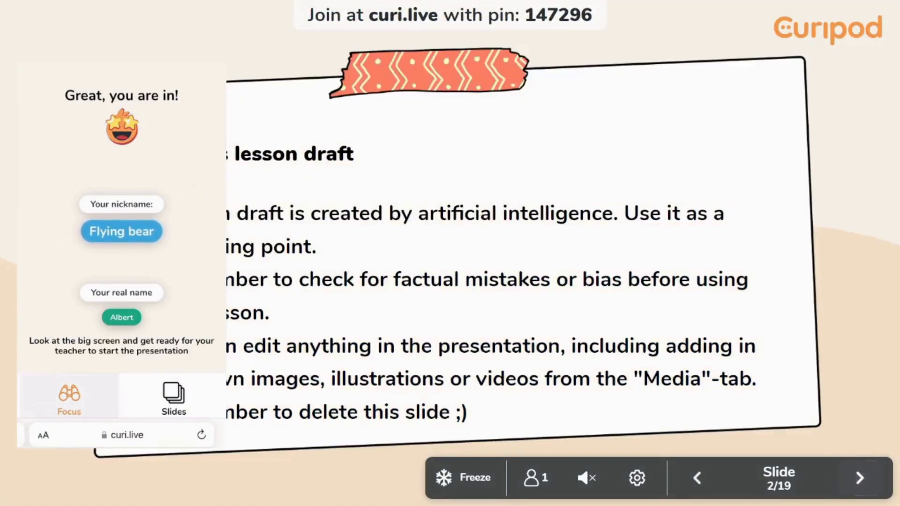
{"action": "left_click", "coordinate": [861, 479]}
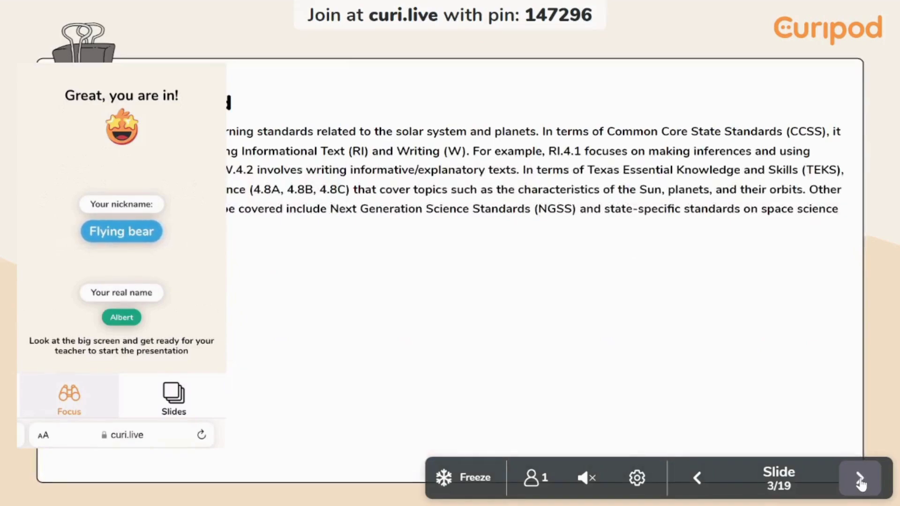
{"action": "left_click", "coordinate": [861, 479]}
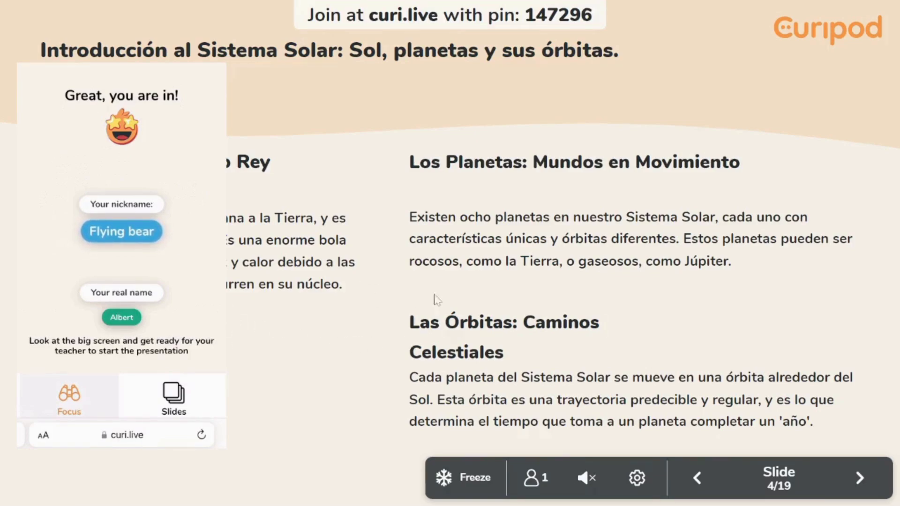
{"action": "left_click", "coordinate": [859, 478]}
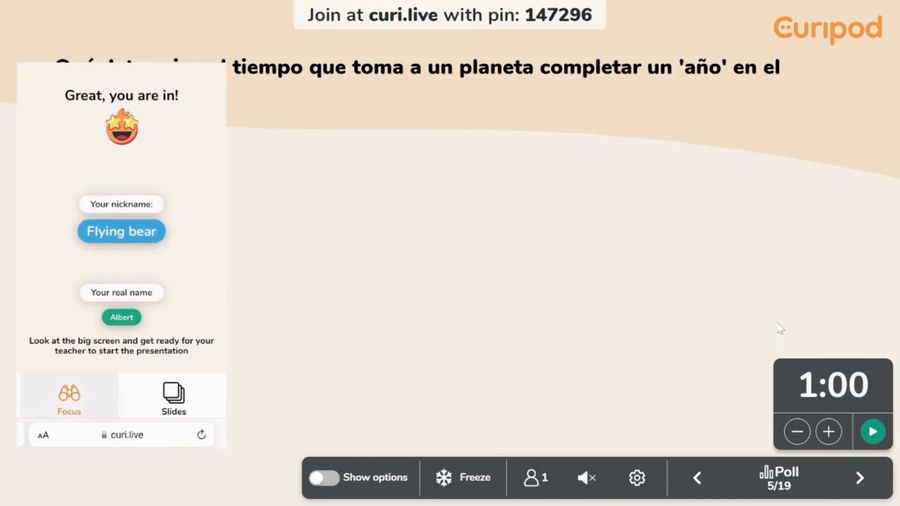
Try out shorter and longer timer settings for the poll on slide 5, and start it with 1:00
{"action": "left_click", "coordinate": [797, 432]}
{"action": "left_click", "coordinate": [828, 431]}
{"action": "left_click", "coordinate": [829, 434]}
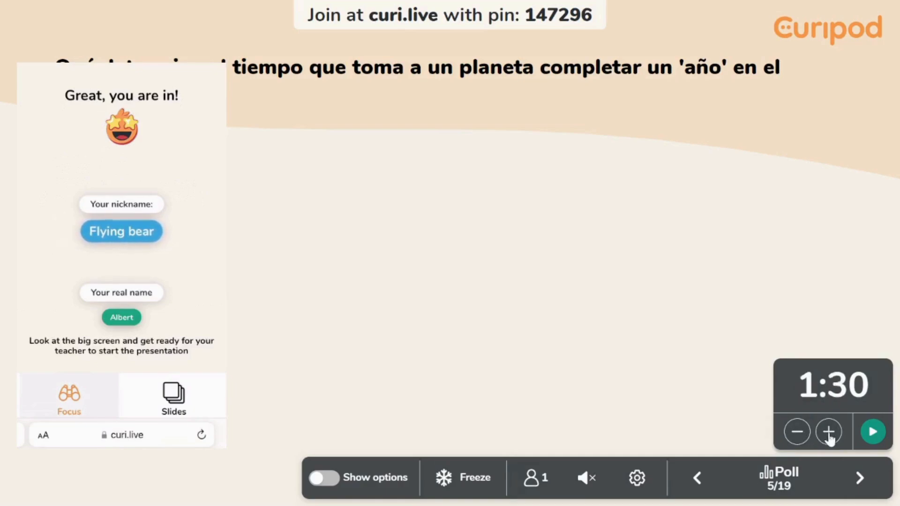
{"action": "left_click", "coordinate": [798, 432]}
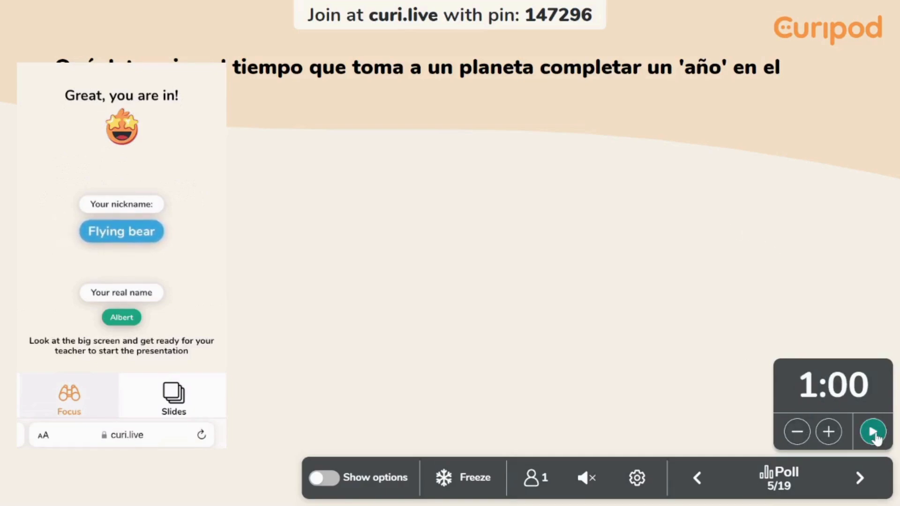
{"action": "left_click", "coordinate": [872, 434]}
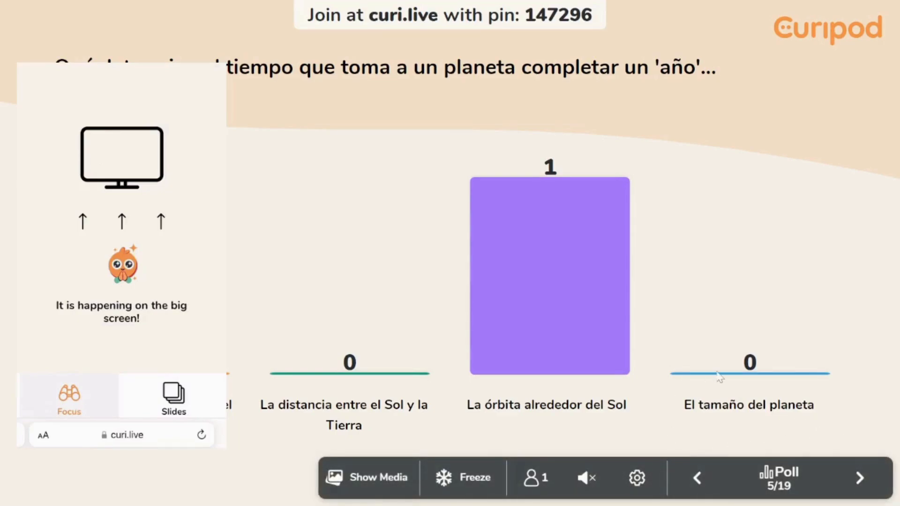
Advance to the drawing activity on slide 8 and start its round with an adjusted timer
{"action": "left_click", "coordinate": [859, 478]}
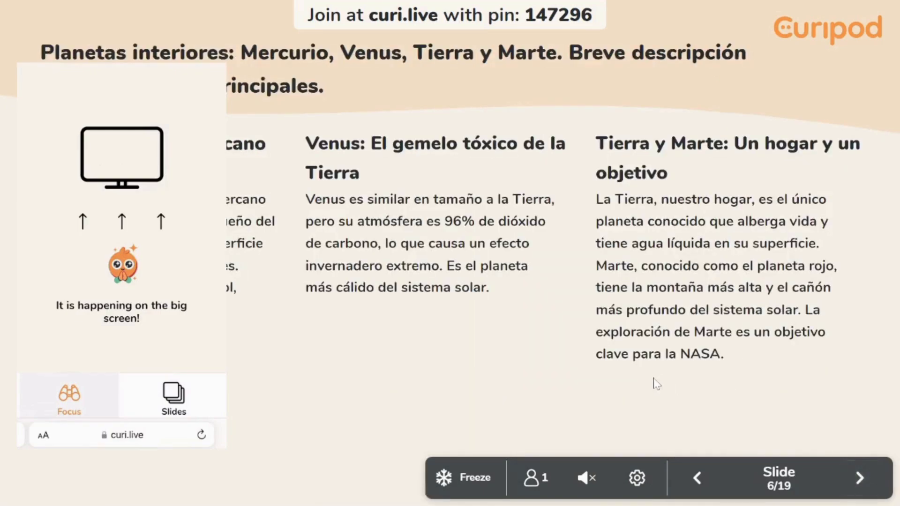
{"action": "left_click", "coordinate": [859, 478]}
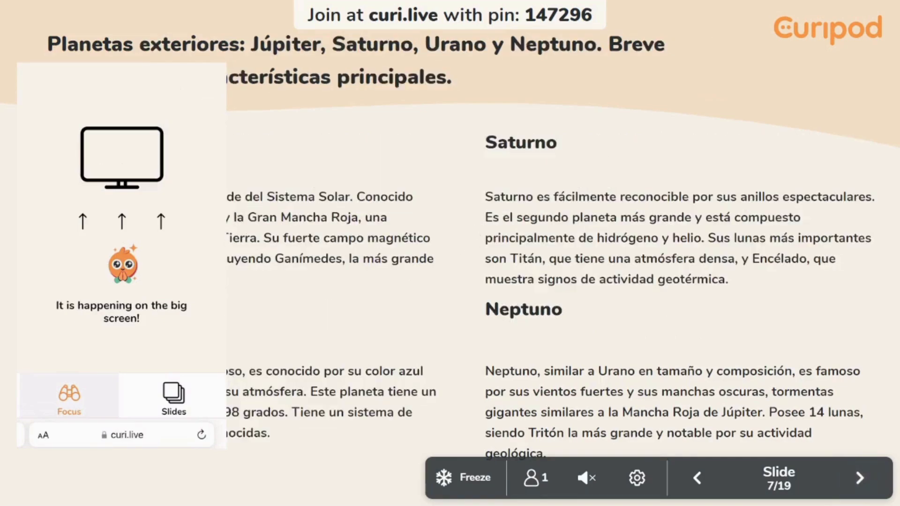
{"action": "left_click", "coordinate": [860, 479]}
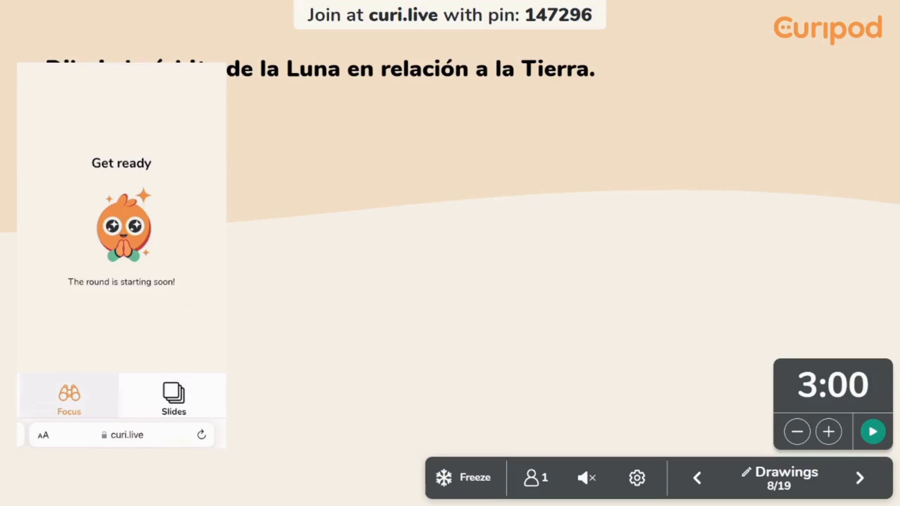
{"action": "left_click", "coordinate": [798, 433]}
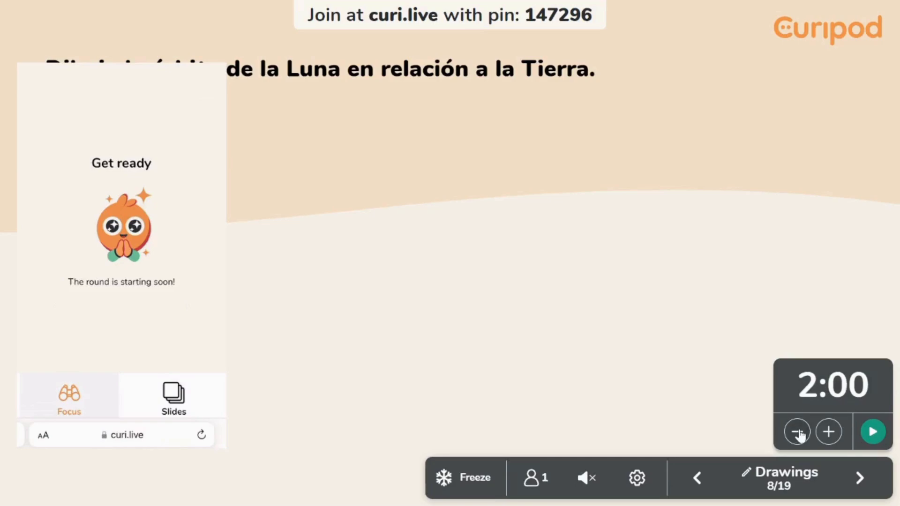
{"action": "left_click", "coordinate": [825, 433]}
{"action": "left_click", "coordinate": [873, 432]}
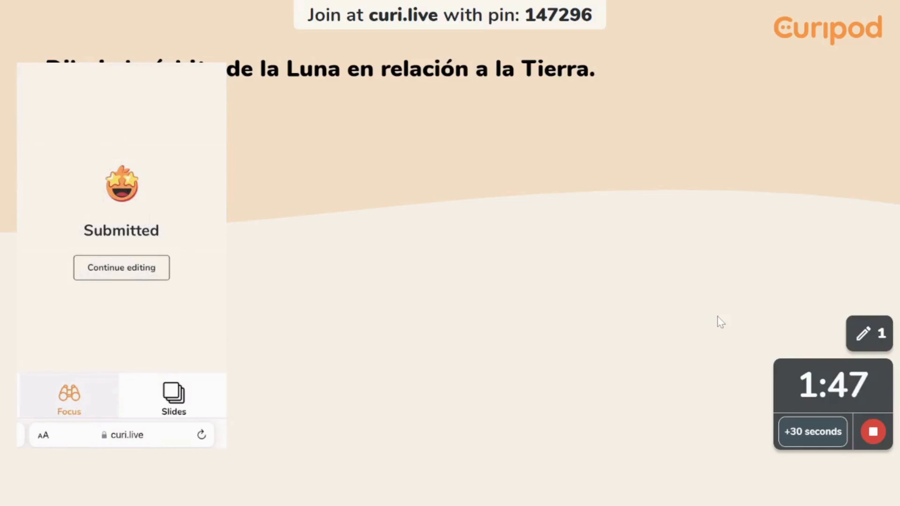
End the drawing round early and start a 1:30 voting round on the submitted drawings
{"action": "mouse_move", "coordinate": [763, 336]}
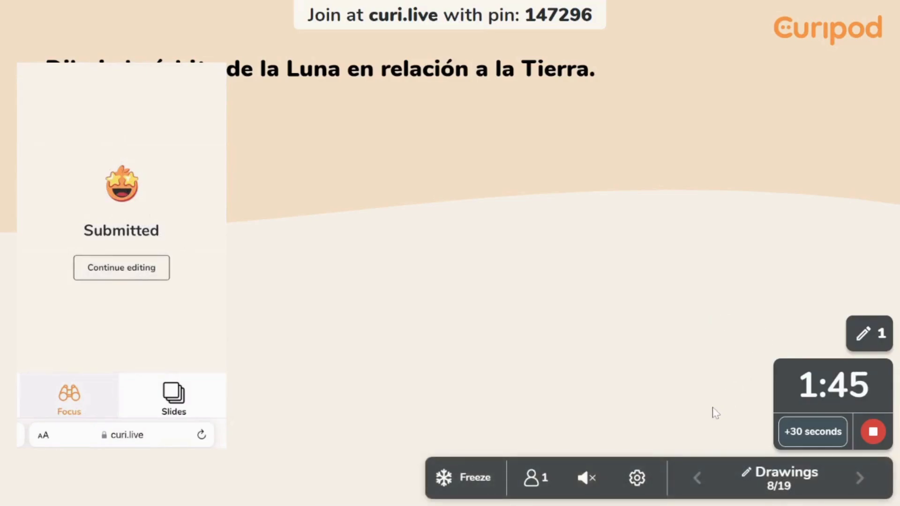
{"action": "left_click", "coordinate": [873, 435]}
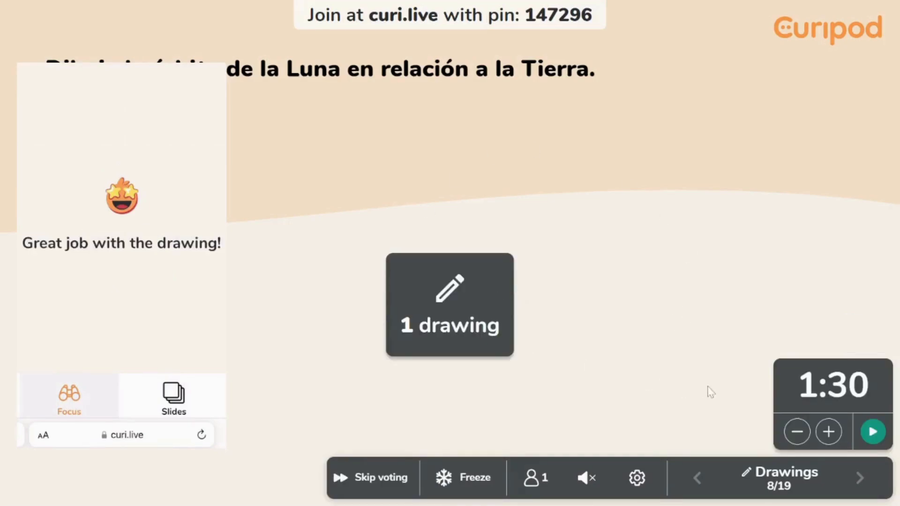
{"action": "left_click", "coordinate": [873, 434]}
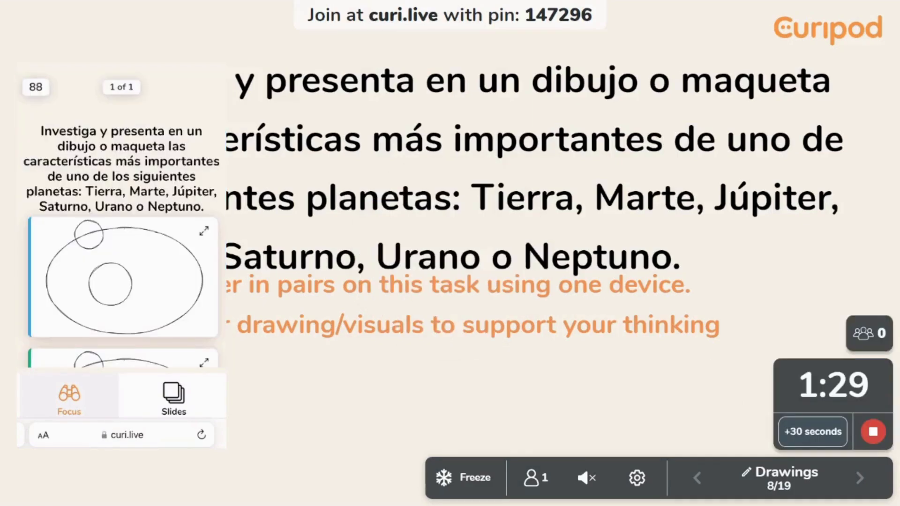
{"action": "scroll", "coordinate": [121, 220], "scroll_direction": "down", "scroll_amount": 1}
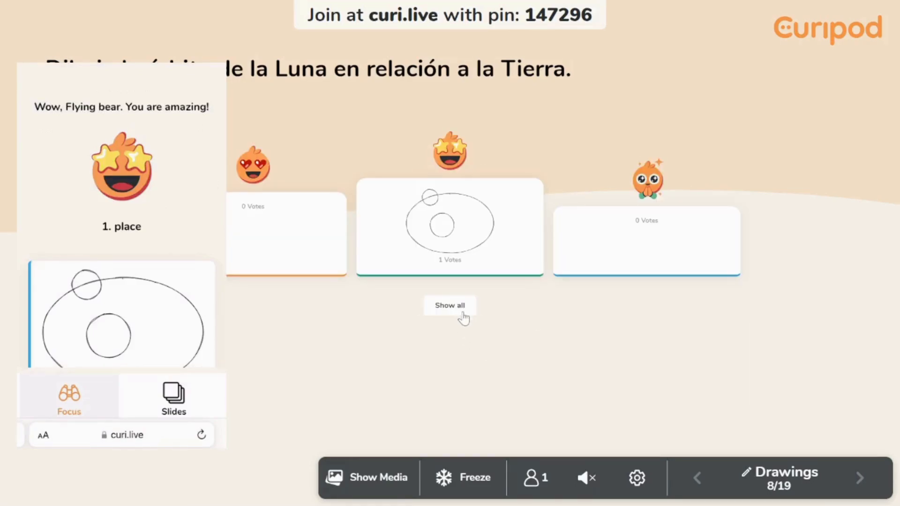
Advance past the planet differences slide to the poll on slide 10 and start it with the 1:00 timer
{"action": "left_click", "coordinate": [861, 477]}
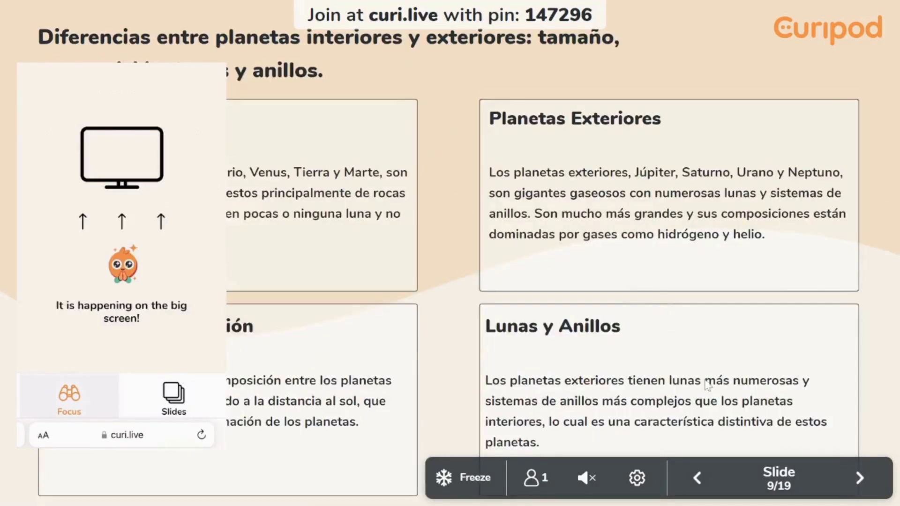
{"action": "left_click", "coordinate": [860, 479]}
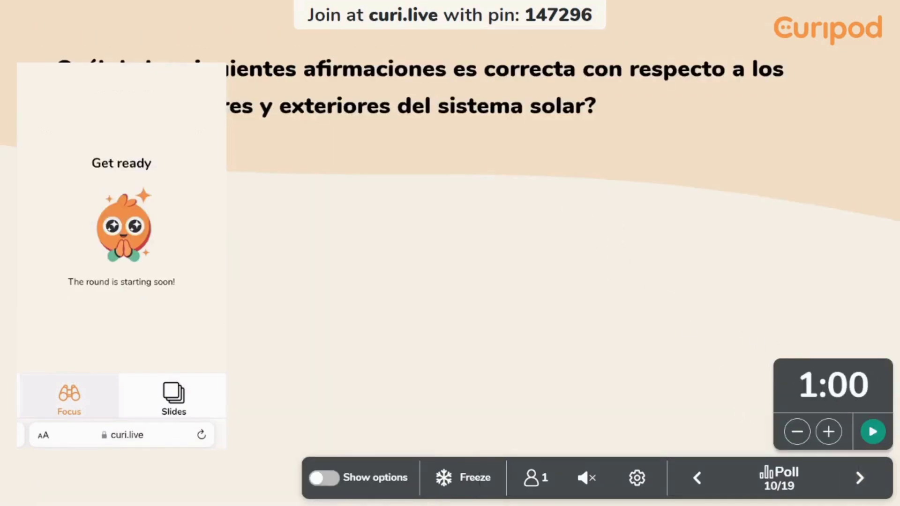
{"action": "left_click", "coordinate": [872, 431]}
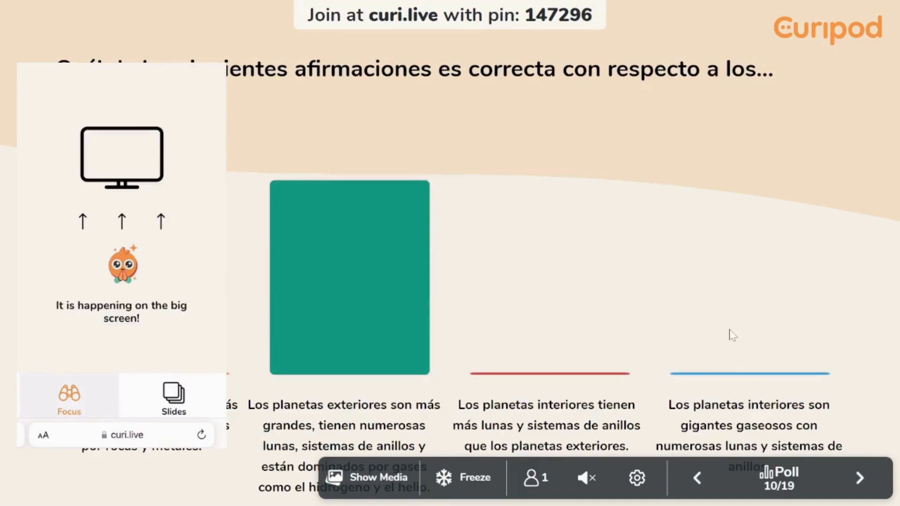
Advance past the dwarf planets slide to the poll on slide 12 and start it with the 1:00 timer
{"action": "left_click", "coordinate": [862, 480]}
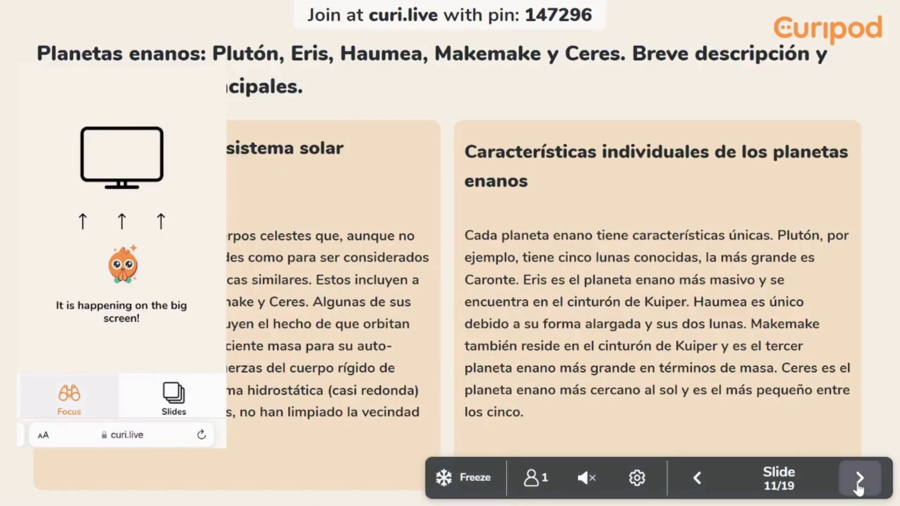
{"action": "left_click", "coordinate": [860, 480]}
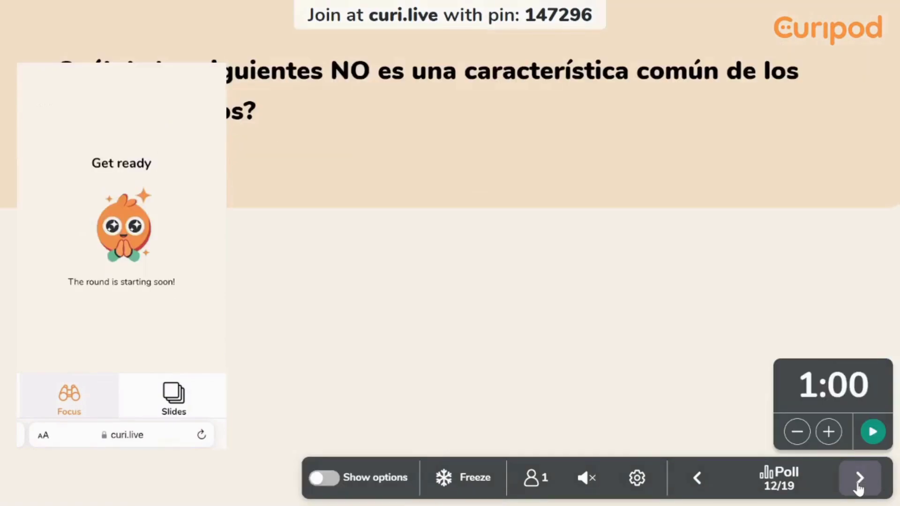
{"action": "left_click", "coordinate": [872, 431]}
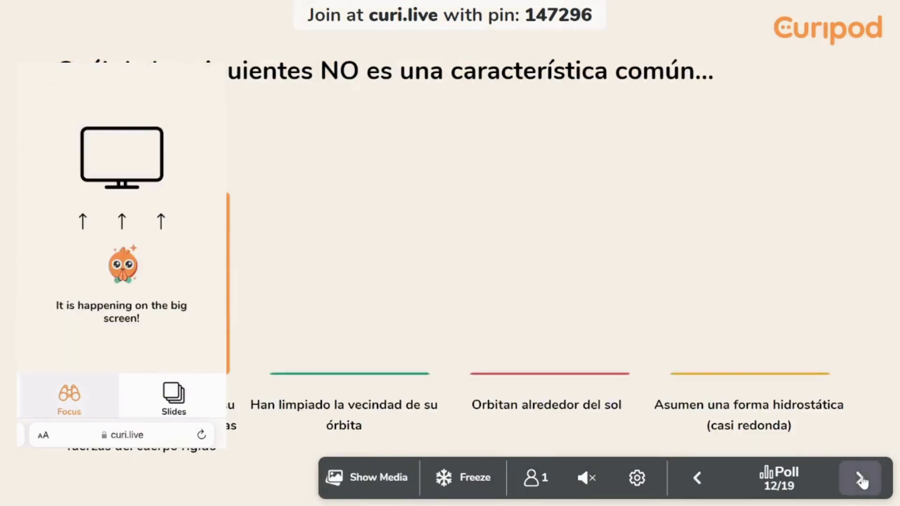
Advance to the word cloud activity on slide 13, run its 1:00 round and reveal the word cloud
{"action": "left_click", "coordinate": [860, 478]}
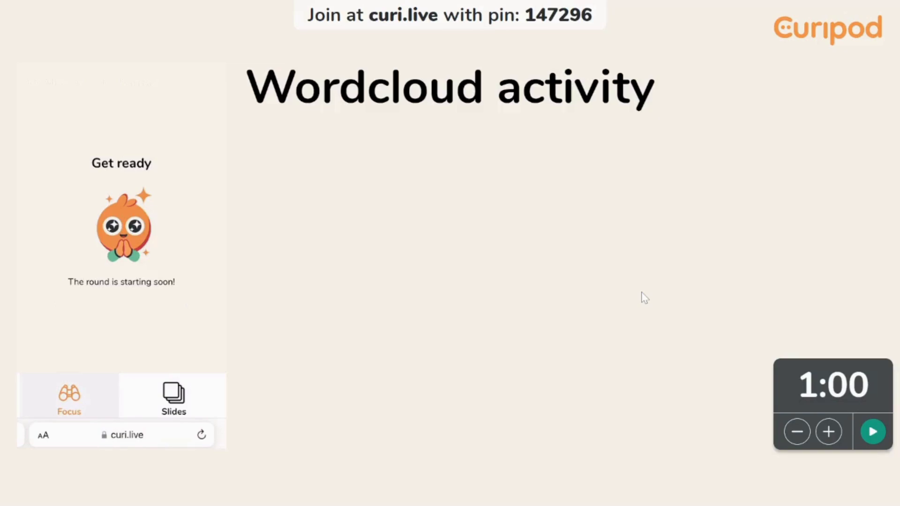
{"action": "left_click", "coordinate": [873, 432]}
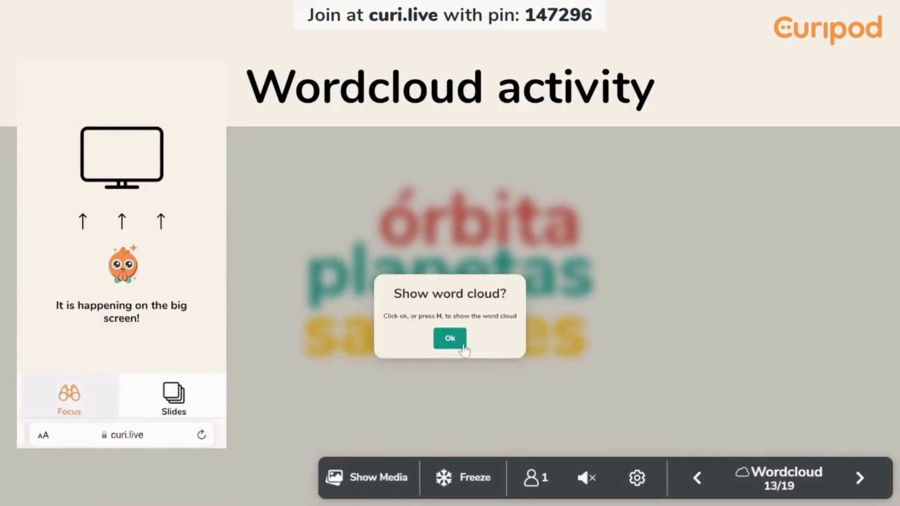
{"action": "left_click", "coordinate": [451, 341]}
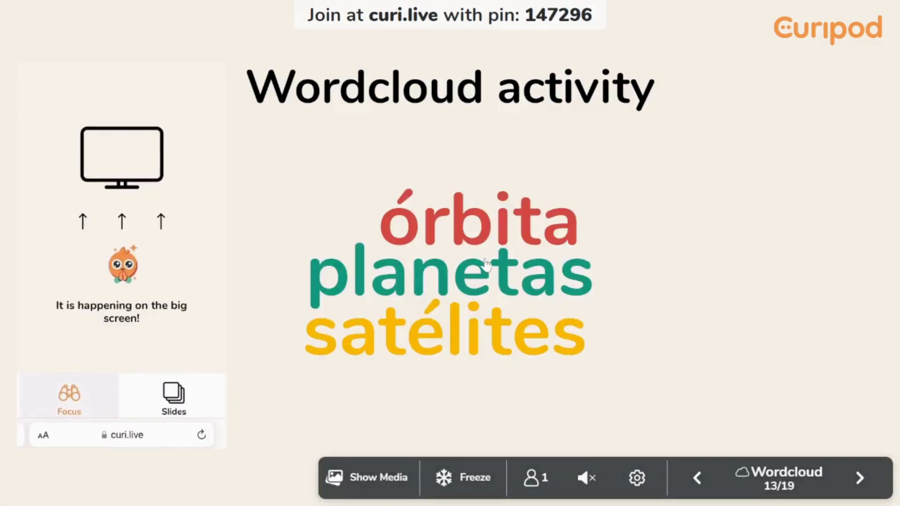